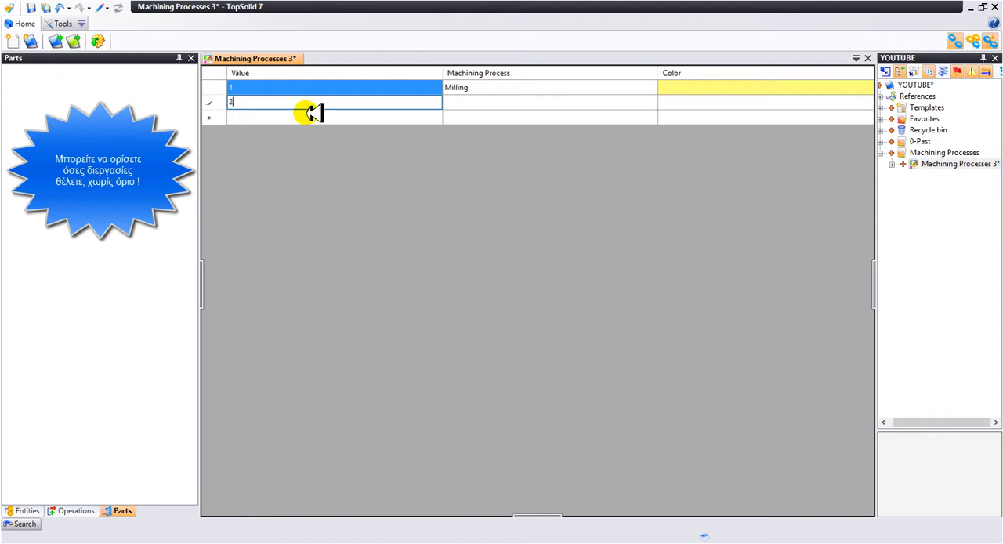
# - Name machining process 2 Turning and assign it the light red basic colour
pyautogui.click(470, 103)
pyautogui.click(470, 103)
pyautogui.write('Turning')
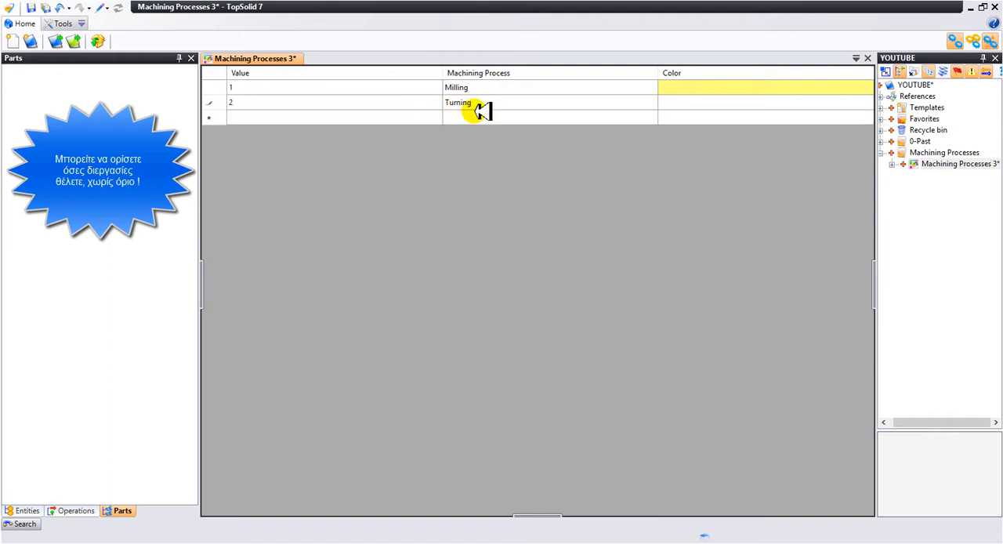
pyautogui.click(672, 103)
pyautogui.click(694, 102)
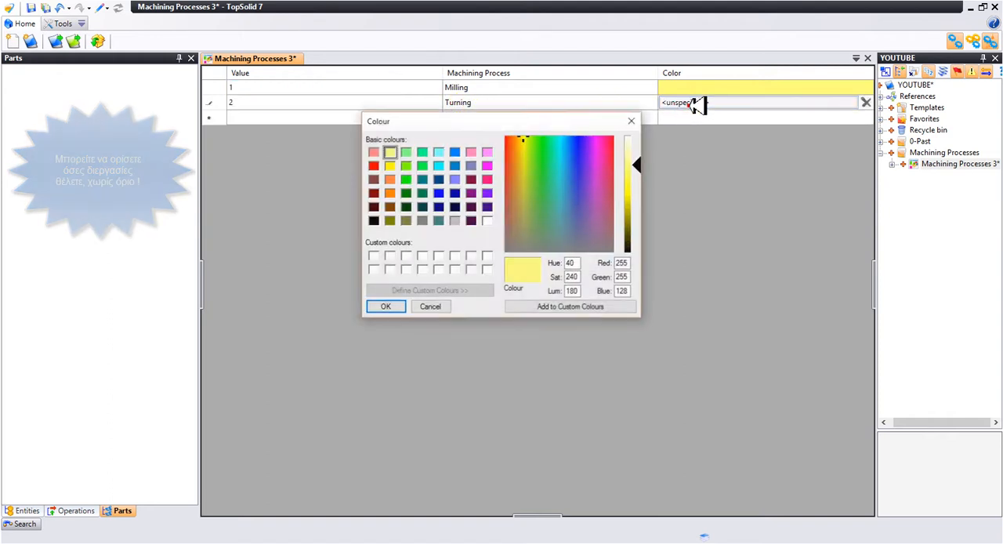
pyautogui.click(373, 152)
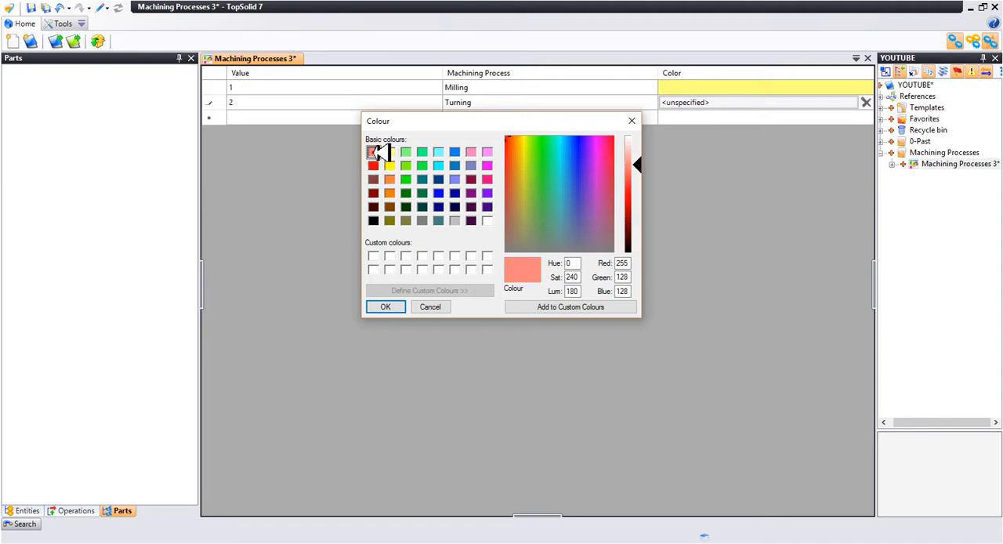
pyautogui.click(386, 306)
# - Add machining process 3 named Drilling with the light blue-violet basic colour (128, 128, 255)
pyautogui.click(265, 117)
pyautogui.write('3')
pyautogui.click(447, 117)
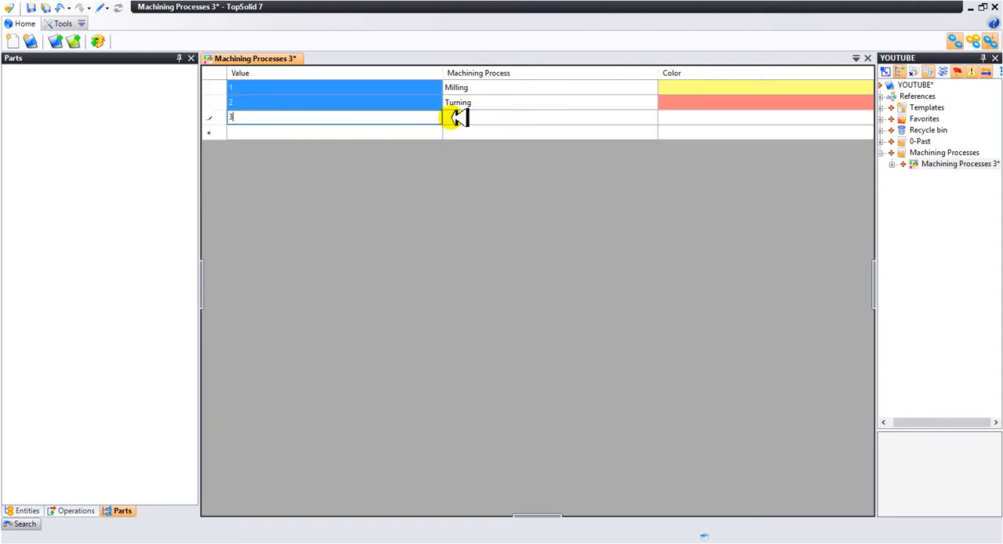
pyautogui.click(468, 117)
pyautogui.write('Drilling')
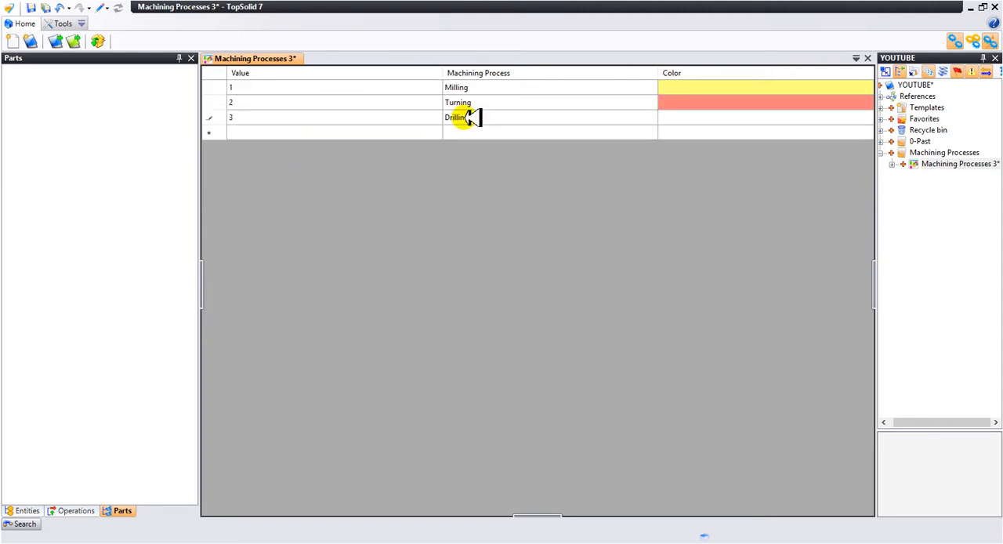
pyautogui.click(679, 117)
pyautogui.click(693, 117)
pyautogui.click(454, 179)
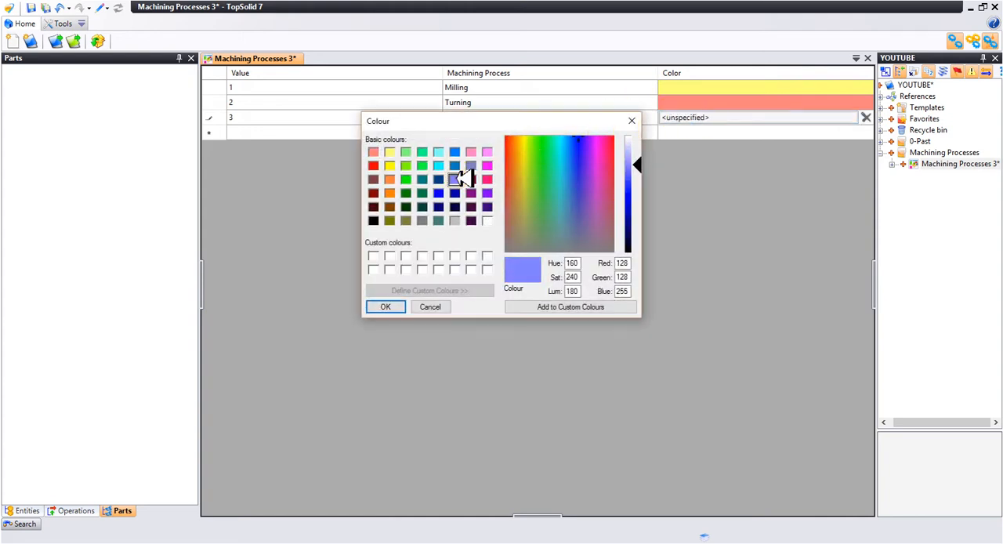
pyautogui.click(386, 306)
# - Add machining process 4 named EDM with the dark green basic colour (0, 128, 0)
pyautogui.click(253, 131)
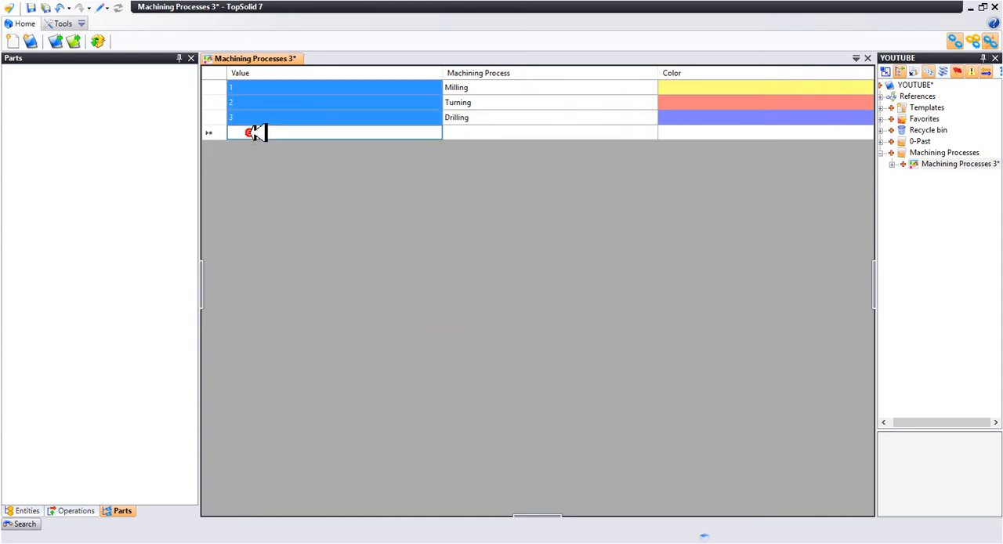
pyautogui.write('4')
pyautogui.click(468, 134)
pyautogui.click(470, 133)
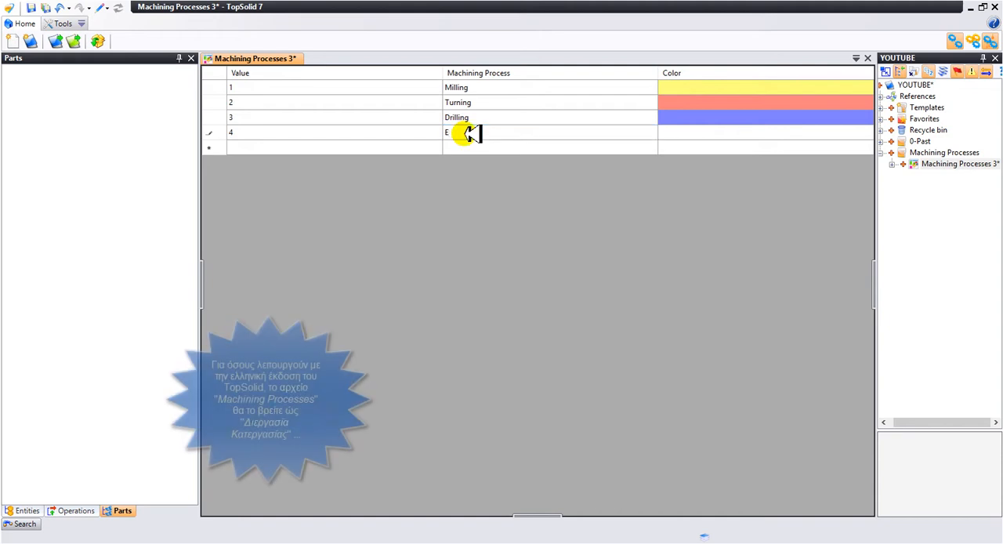
pyautogui.write('EDM')
pyautogui.click(673, 131)
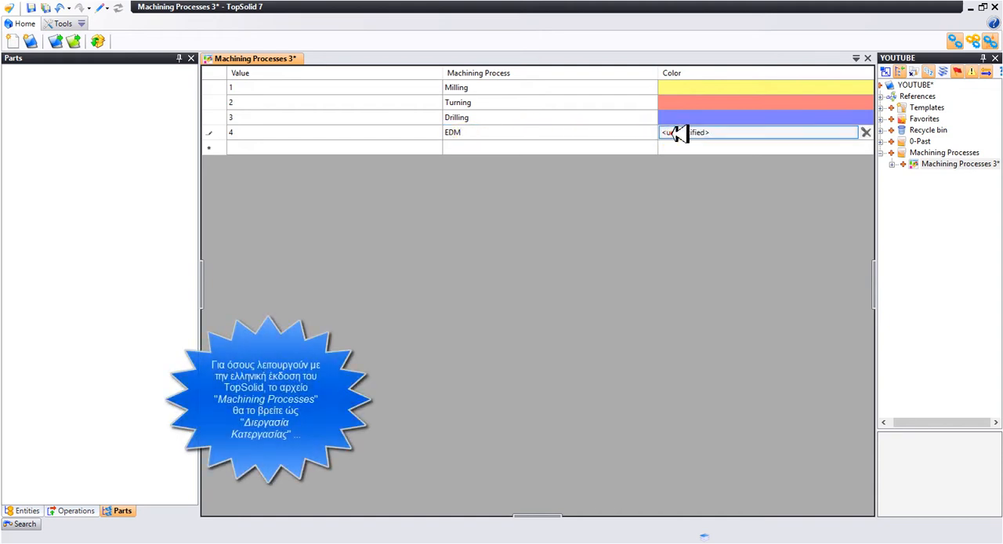
pyautogui.click(672, 131)
pyautogui.click(407, 192)
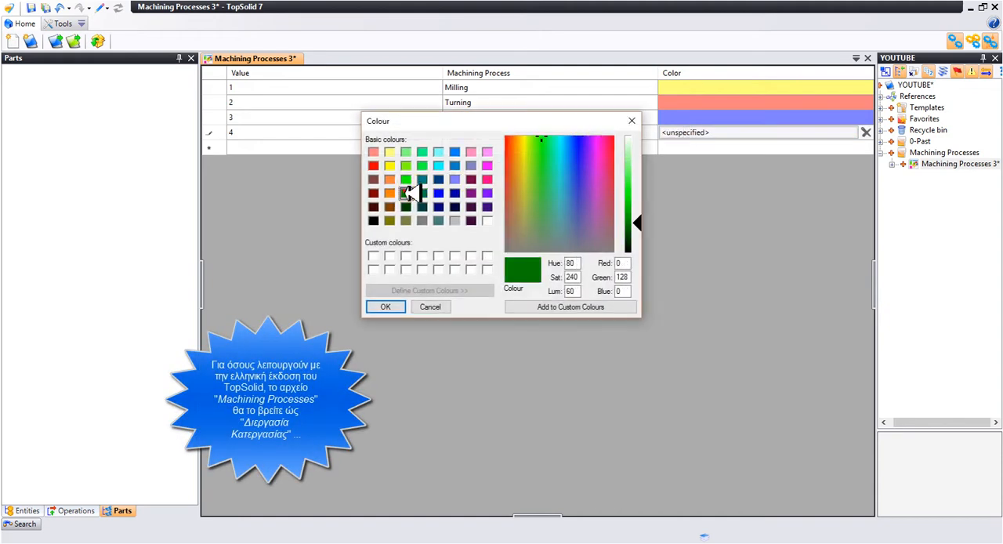
pyautogui.click(387, 306)
# - Add machining process 5 named Painting Elec. with the light grey basic colour (192, 192, 192)
pyautogui.click(252, 148)
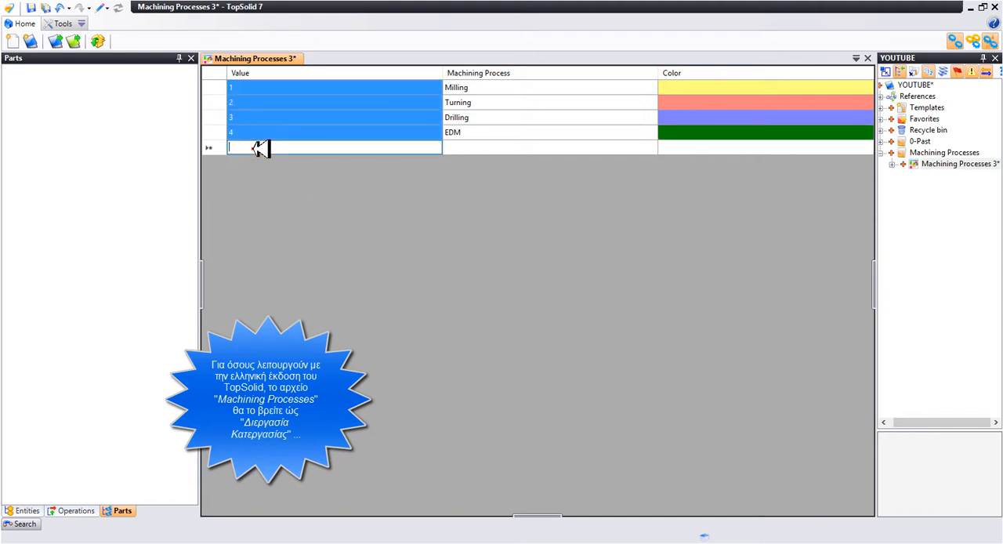
pyautogui.write('5')
pyautogui.click(460, 145)
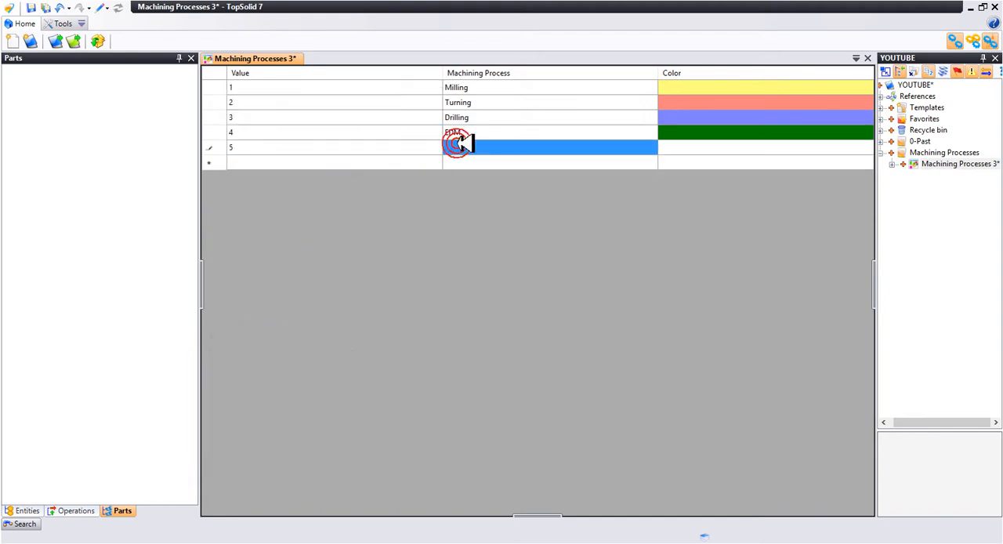
pyautogui.write('Pain')
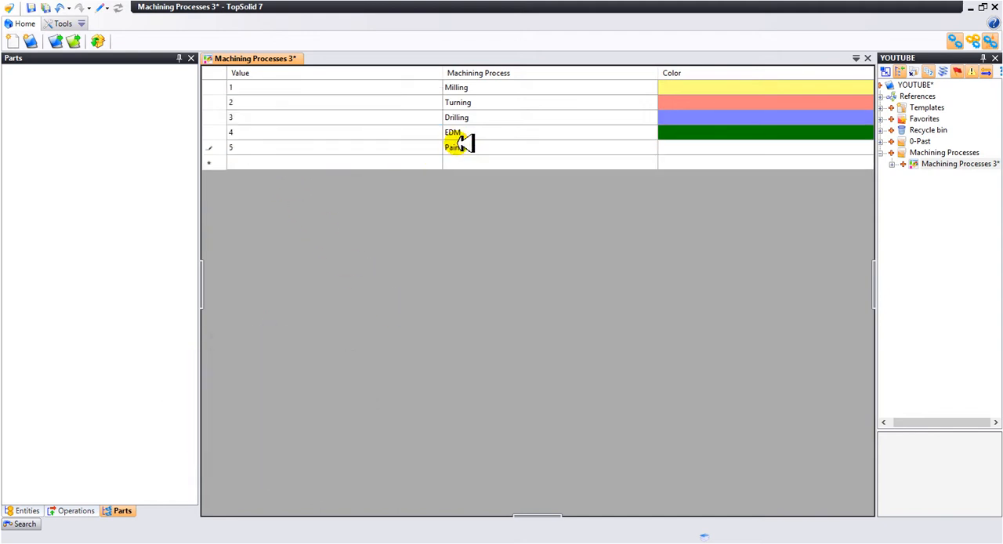
pyautogui.write('ting Elec.')
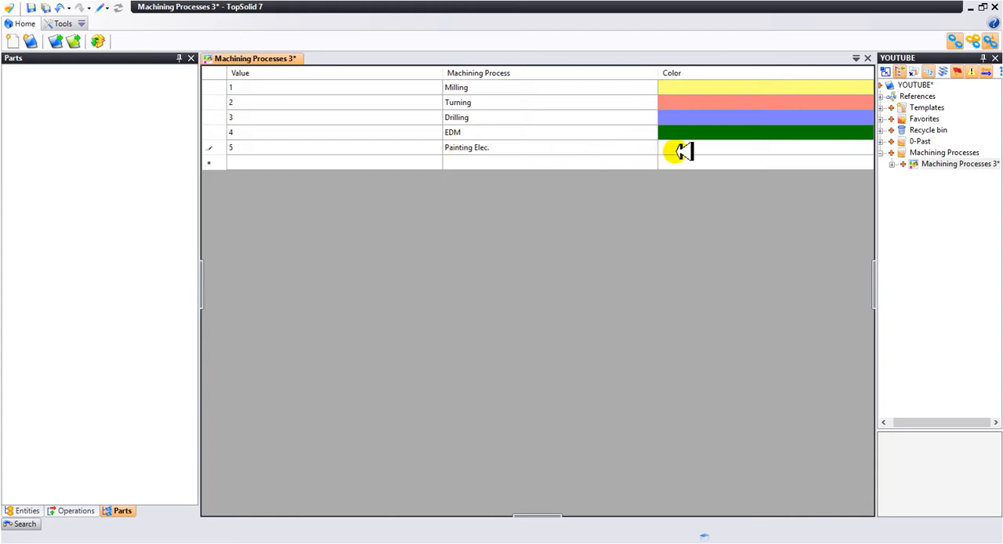
pyautogui.click(676, 148)
pyautogui.click(682, 149)
pyautogui.click(460, 221)
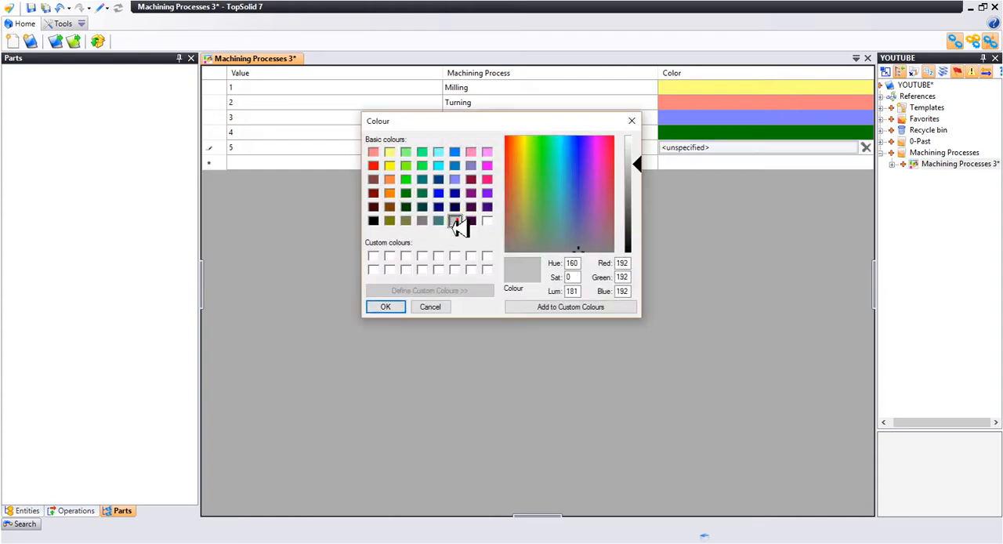
pyautogui.click(392, 306)
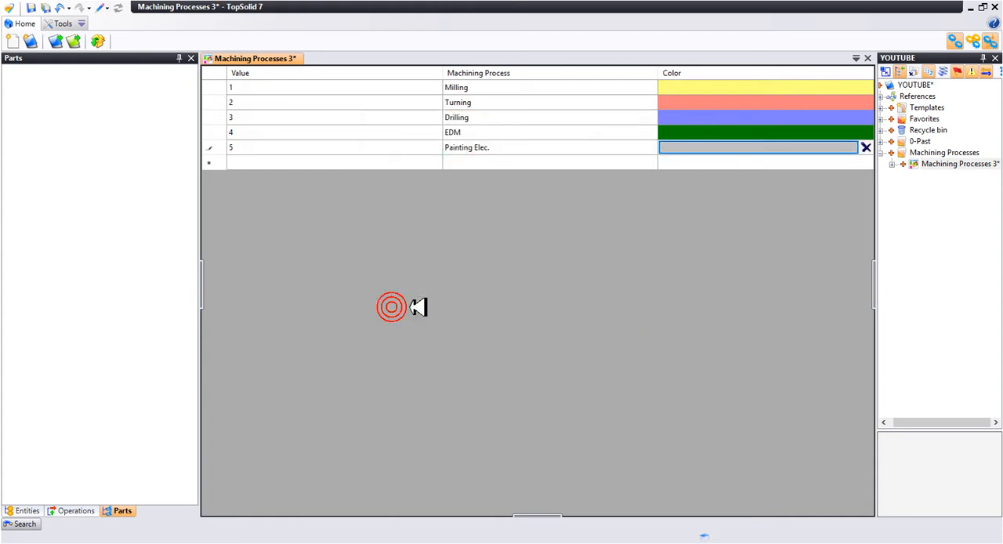
# - Rename the Machining Processes 3 document as Mavelec SA processes and close it, keeping its changes
pyautogui.rightClick(950, 163)
pyautogui.moveTo(959, 229)
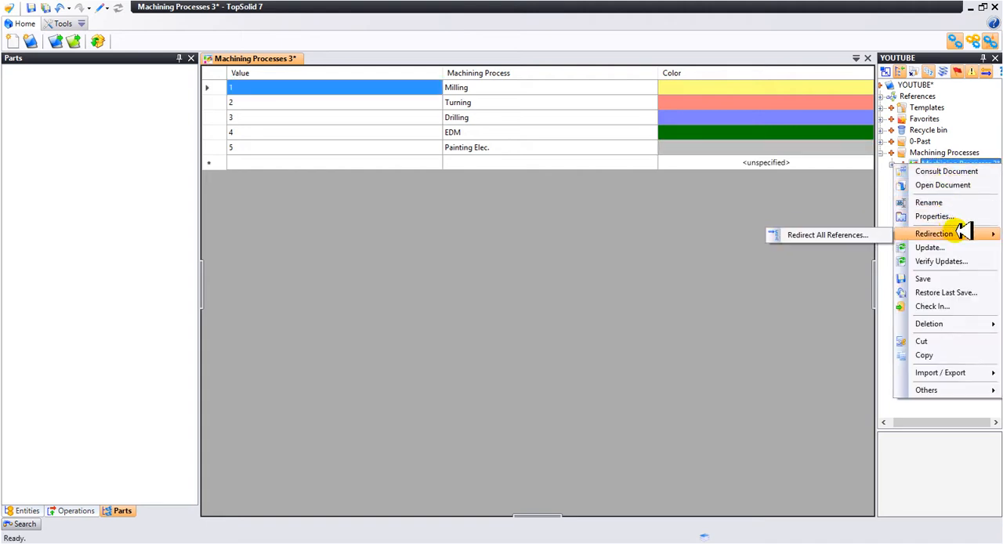
pyautogui.click(960, 204)
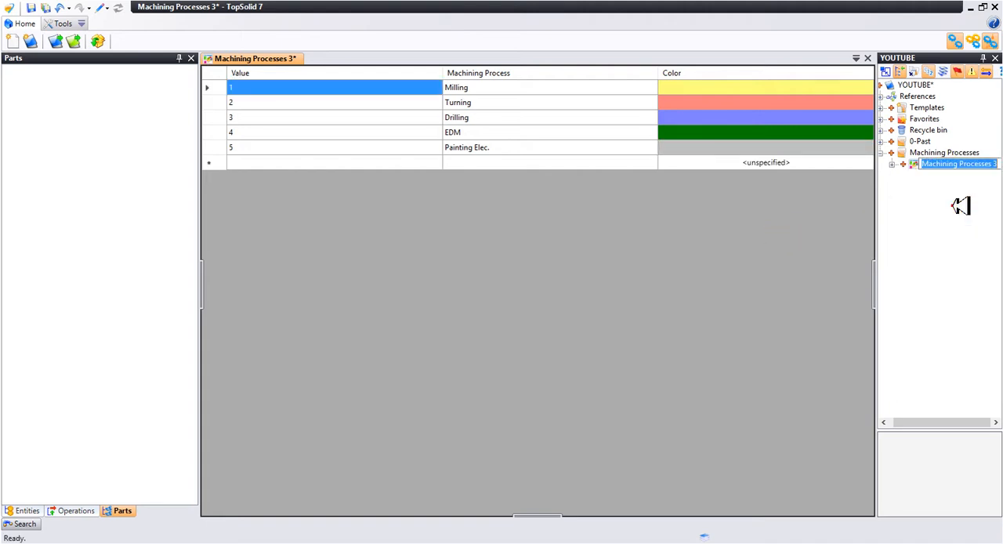
pyautogui.write('M')
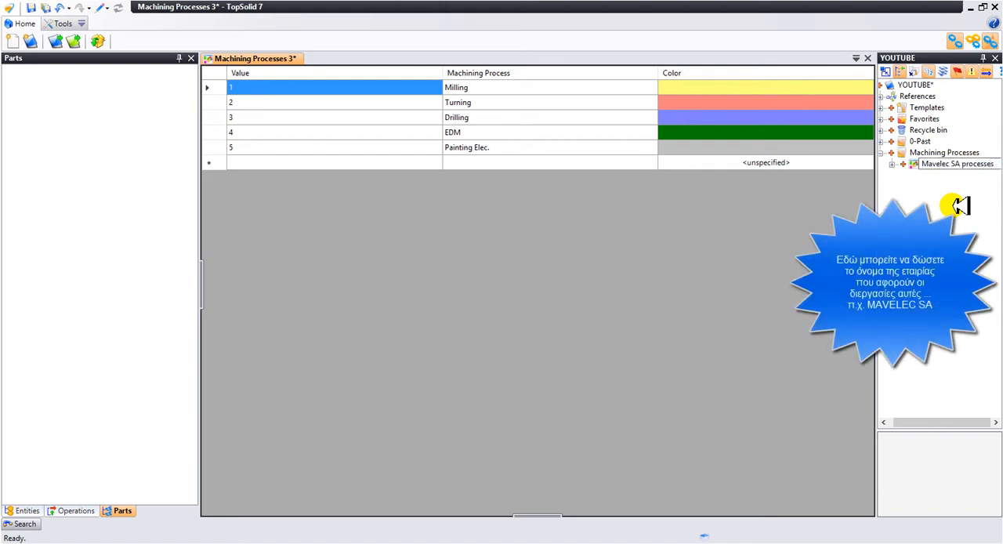
pyautogui.press('Return')
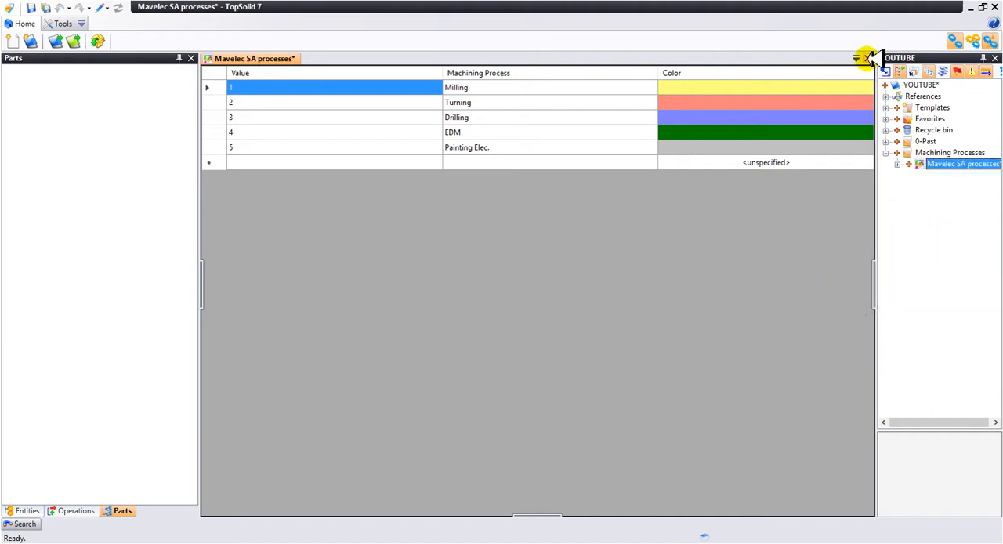
pyautogui.click(867, 58)
pyautogui.click(459, 301)
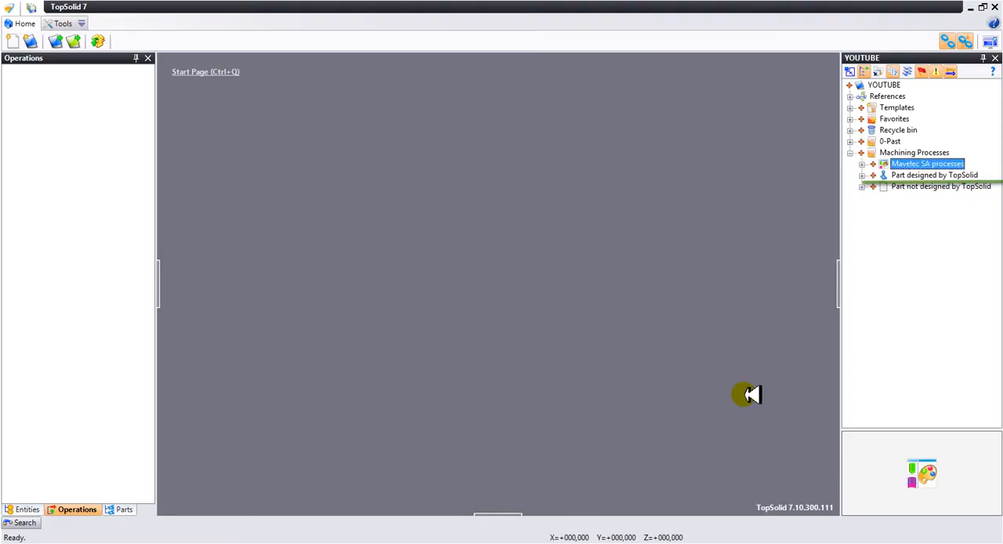
# - Open the Part designed by TopSolid document and set up a Drilling Group on the four corner circles of Sketch 3
pyautogui.click(918, 175)
pyautogui.doubleClick(918, 174)
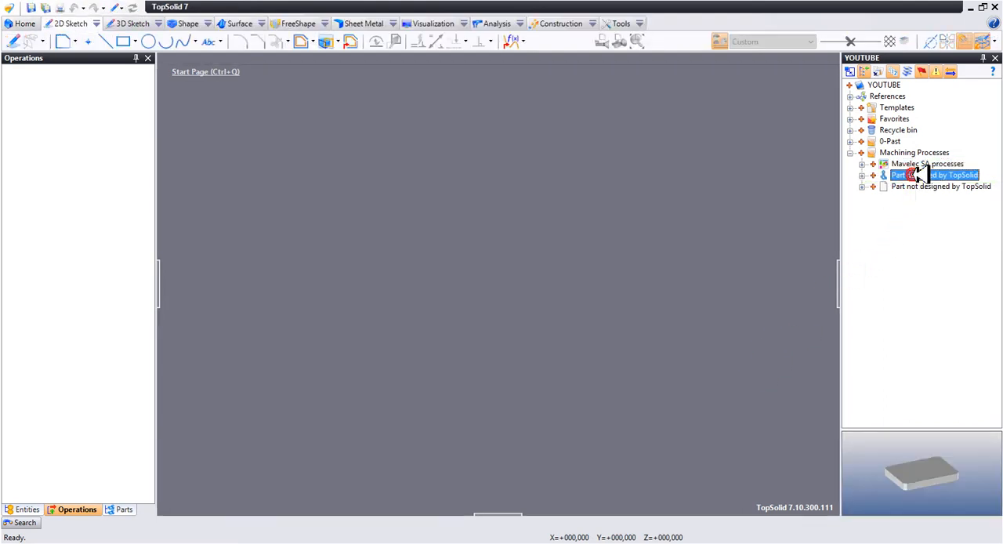
pyautogui.click(186, 23)
pyautogui.click(330, 42)
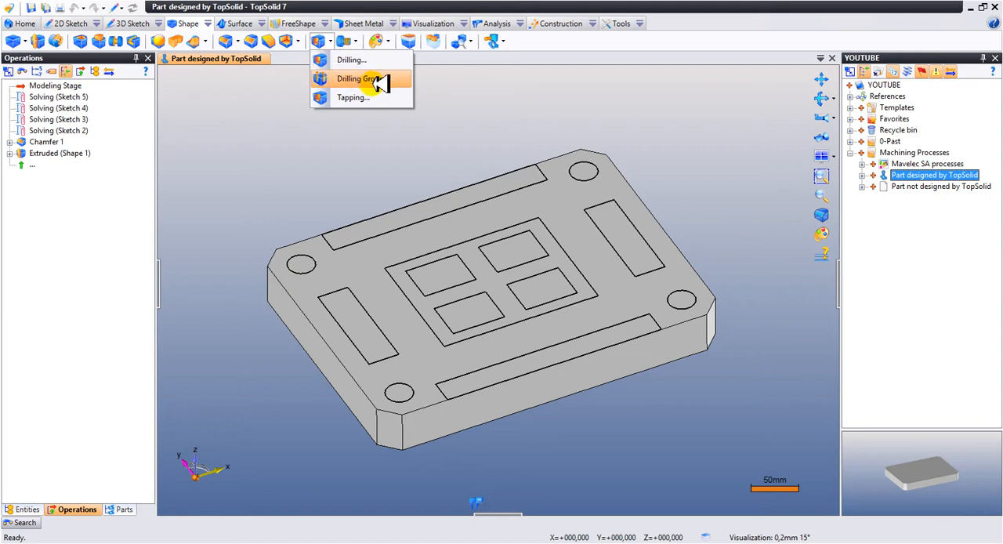
pyautogui.click(404, 78)
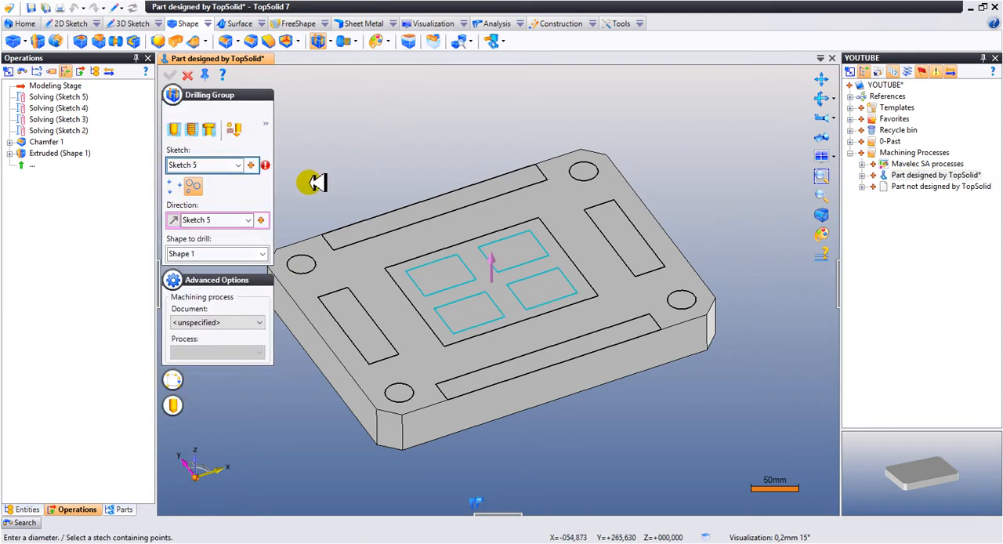
pyautogui.click(238, 165)
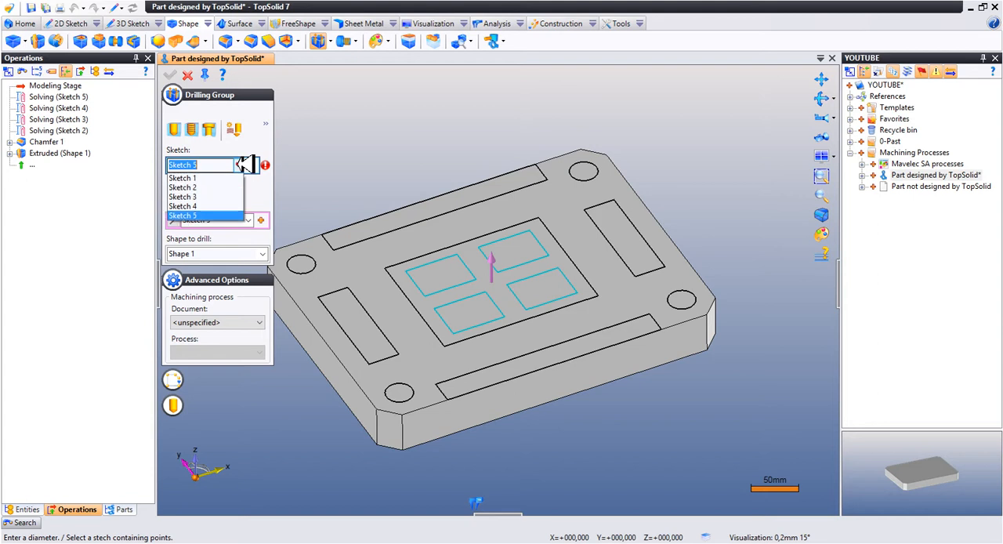
pyautogui.click(205, 197)
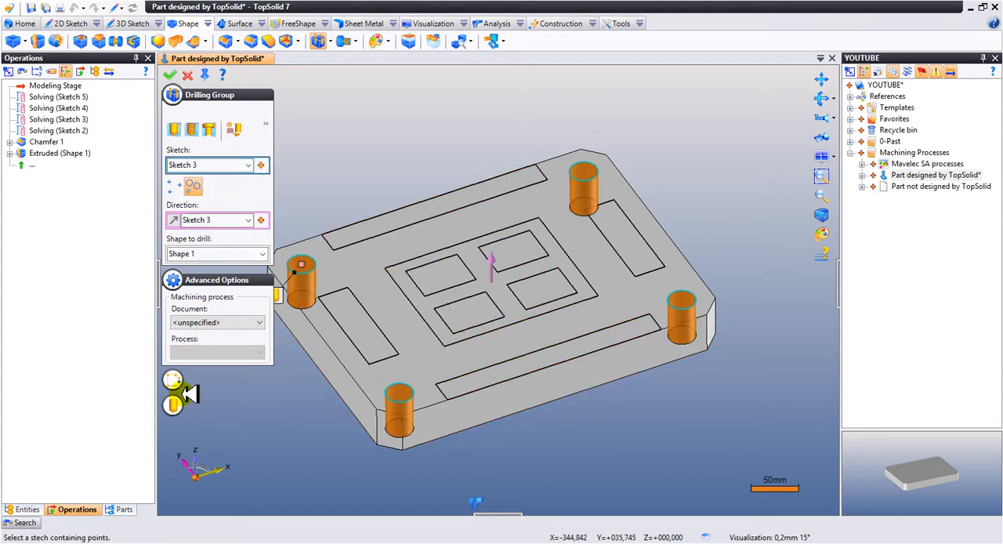
# - Assign the Drilling process from the Mavelec SA processes document to the drilling group and create the holes
pyautogui.click(232, 322)
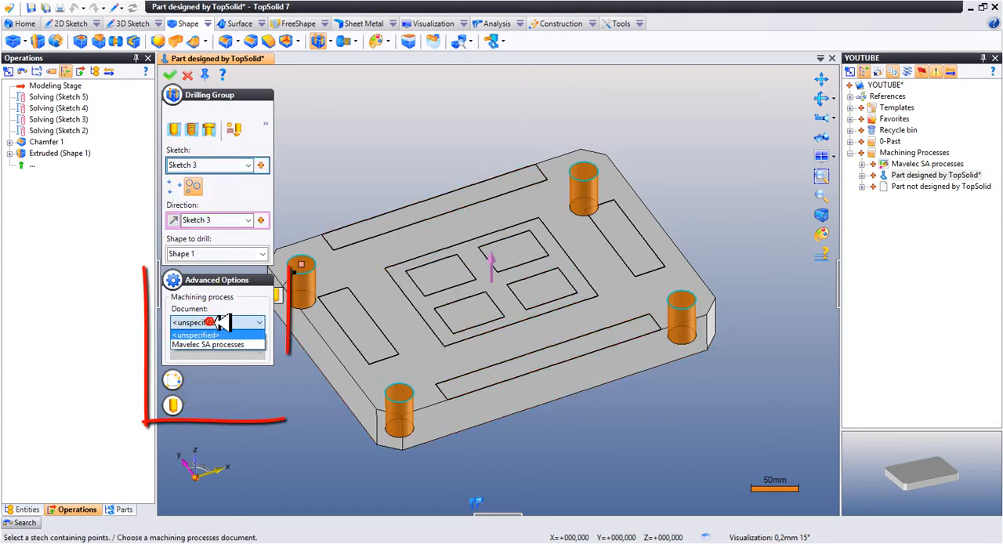
pyautogui.click(253, 343)
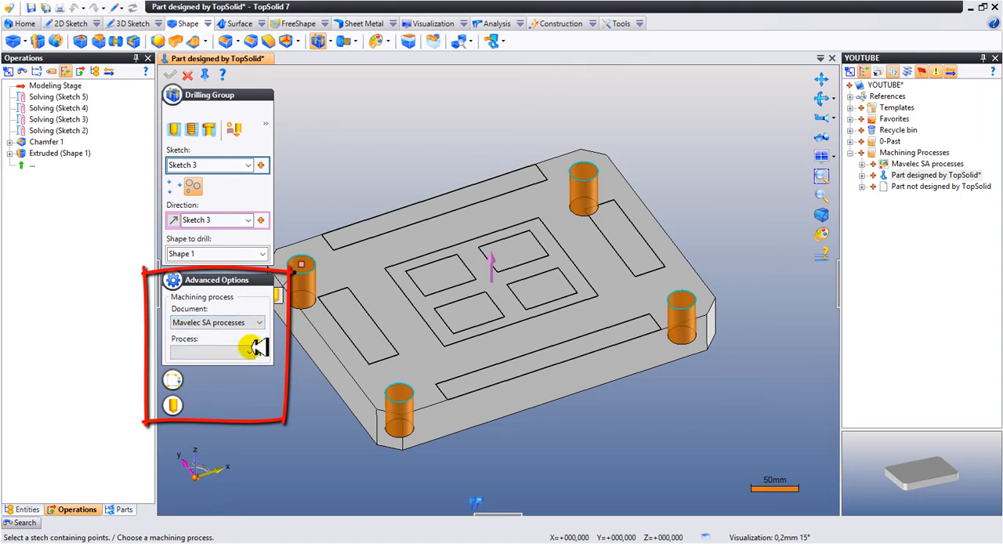
pyautogui.click(254, 347)
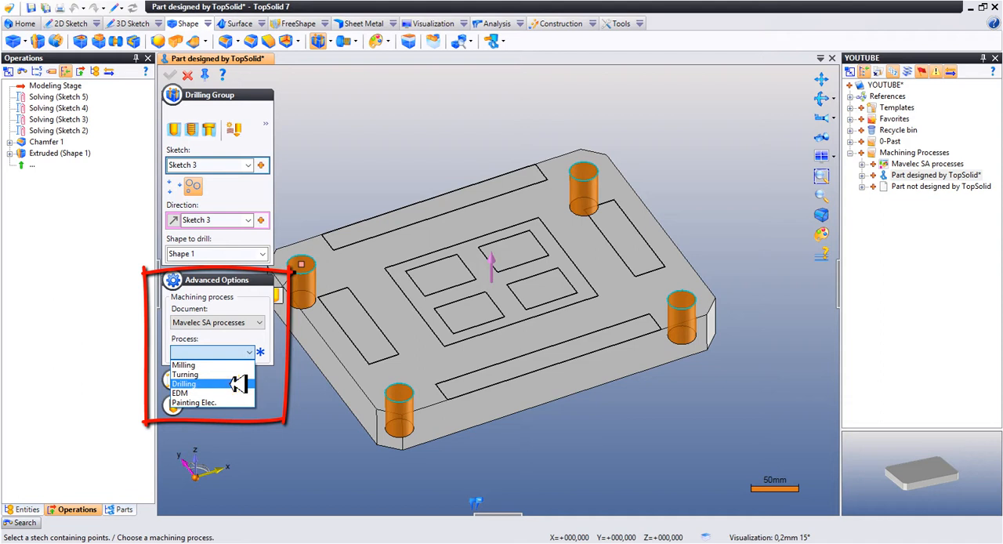
pyautogui.click(238, 383)
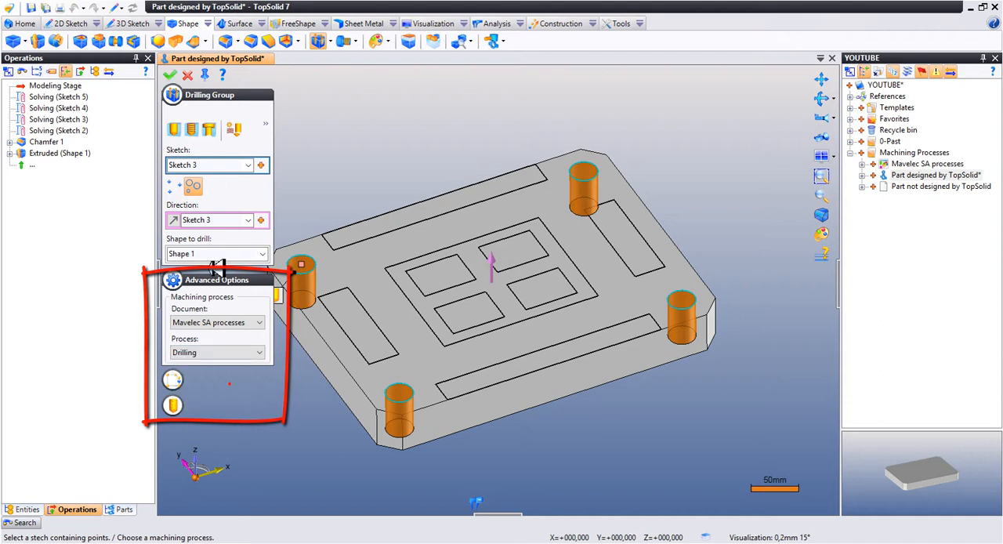
pyautogui.click(176, 75)
pyautogui.click(193, 75)
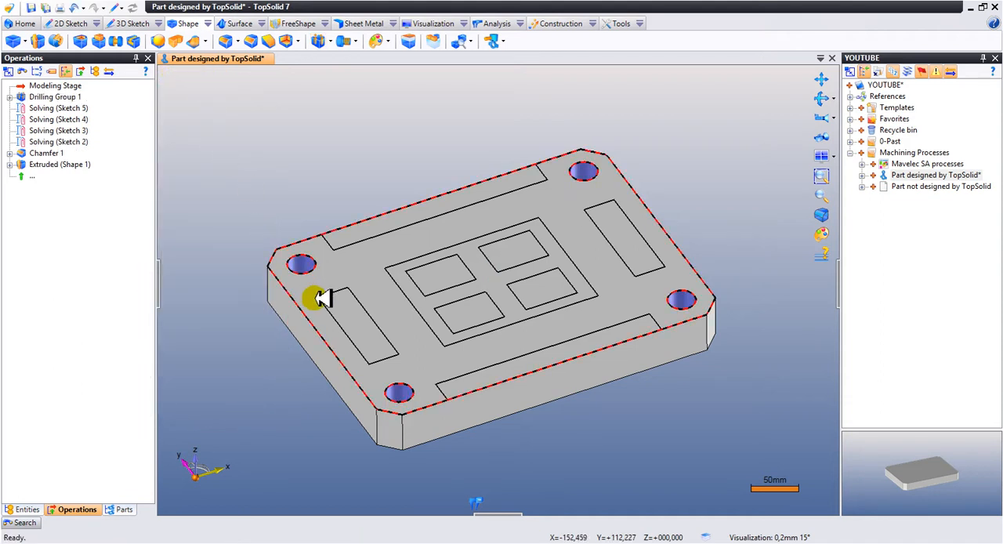
# - Set up a Pocket on Shape 1 from the two side rectangles of Sketch 4 with the limit set to Through
pyautogui.rightClick(339, 313)
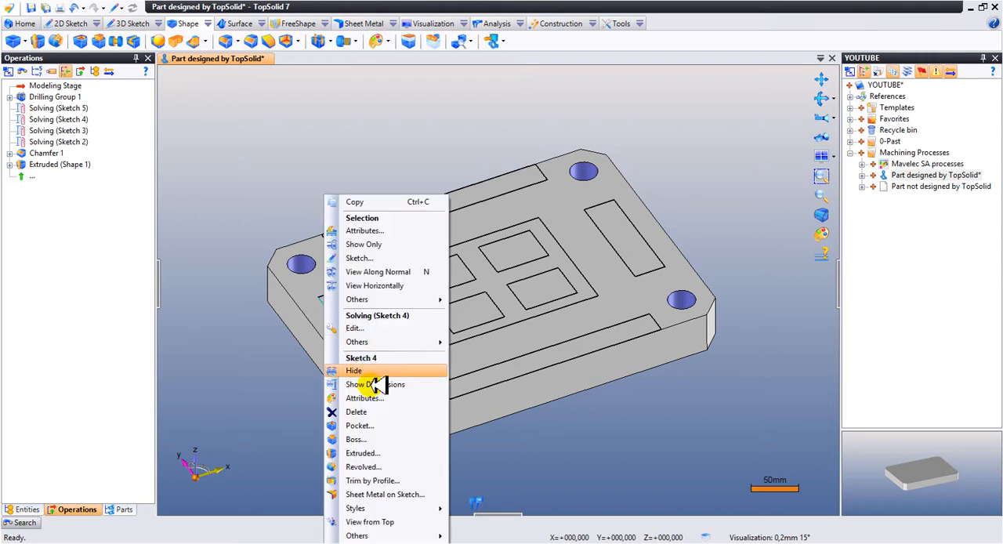
pyautogui.click(381, 420)
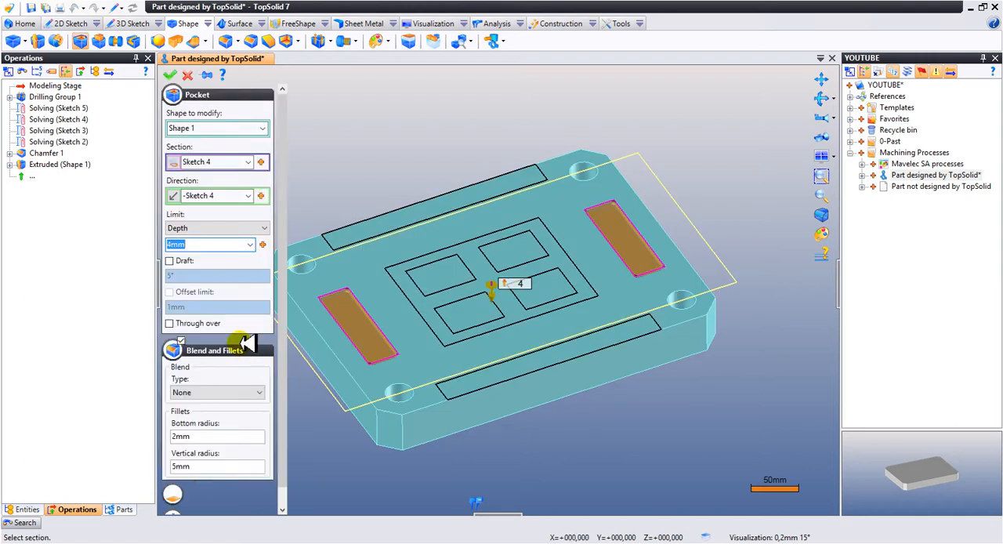
pyautogui.click(200, 227)
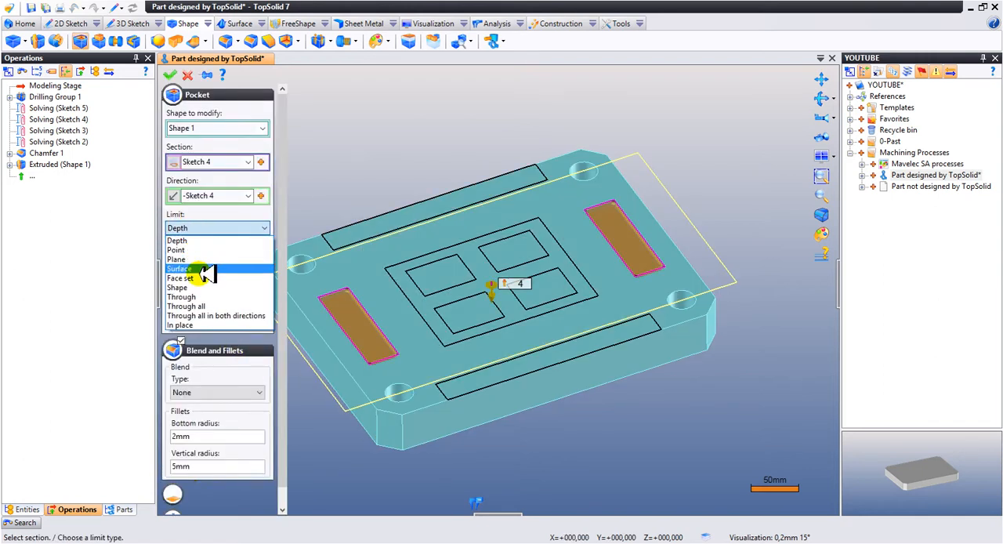
pyautogui.click(210, 297)
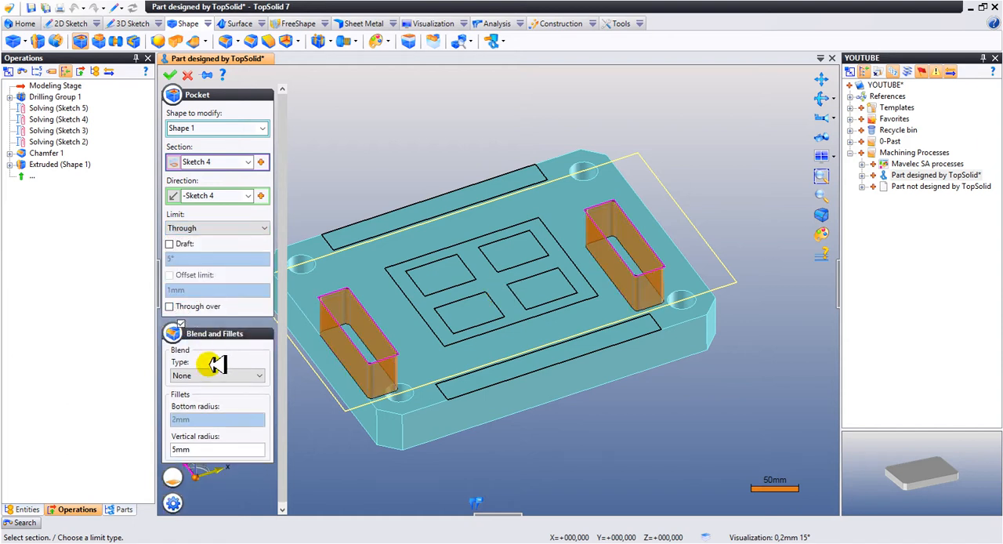
# - Assign the EDM process from the Mavelec SA processes document to the Sketch 4 pocket and create it
pyautogui.click(172, 502)
pyautogui.click(254, 440)
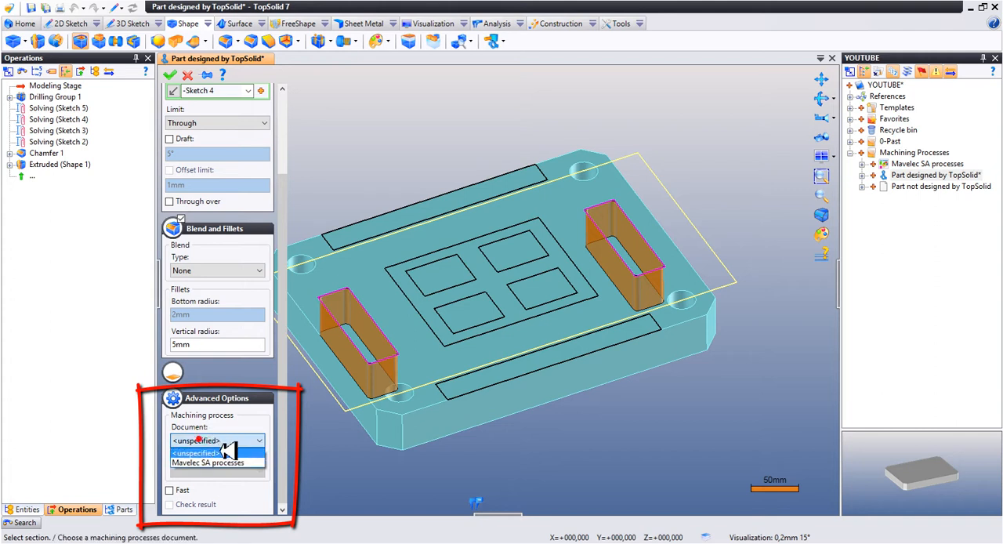
pyautogui.click(221, 458)
pyautogui.click(225, 466)
pyautogui.click(232, 471)
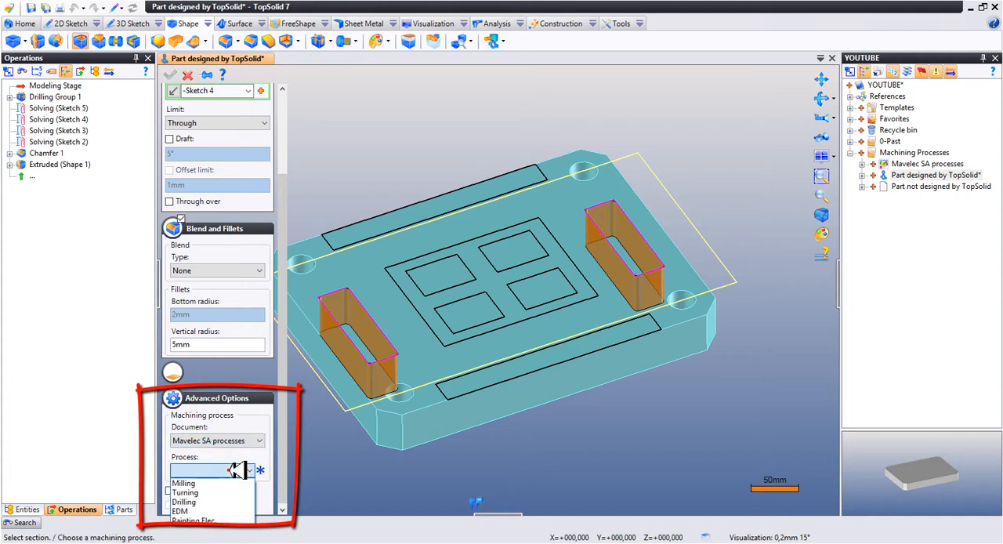
pyautogui.click(216, 509)
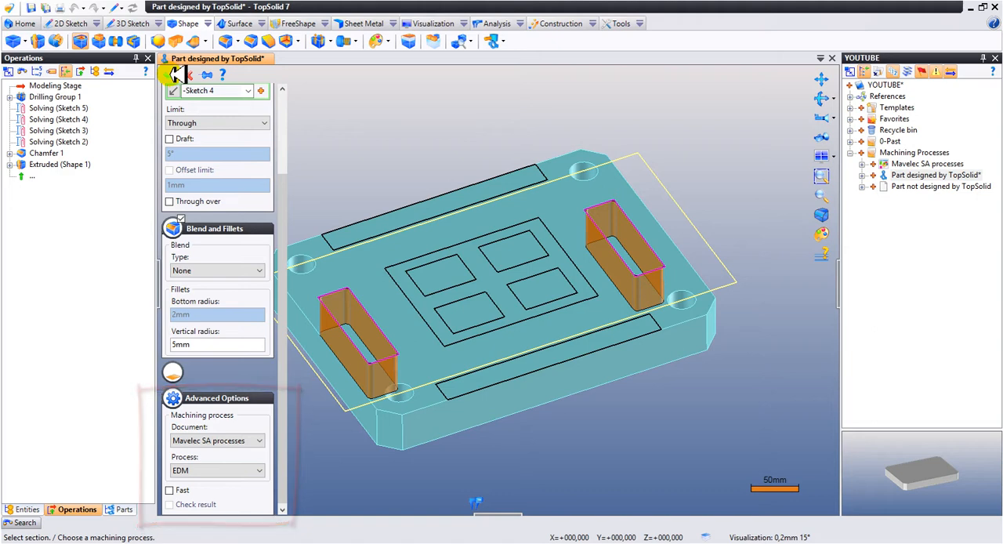
pyautogui.click(174, 74)
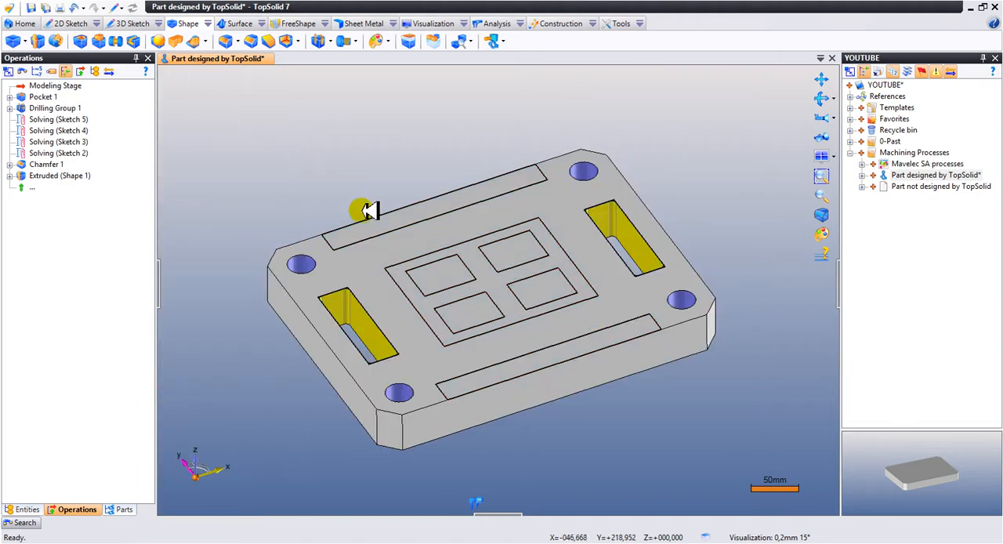
# - Set up a Pocket from Sketch 2 with a 10 mm depth, a 0 mm bottom radius and a 10 mm vertical radius
pyautogui.rightClick(376, 235)
pyautogui.click(409, 426)
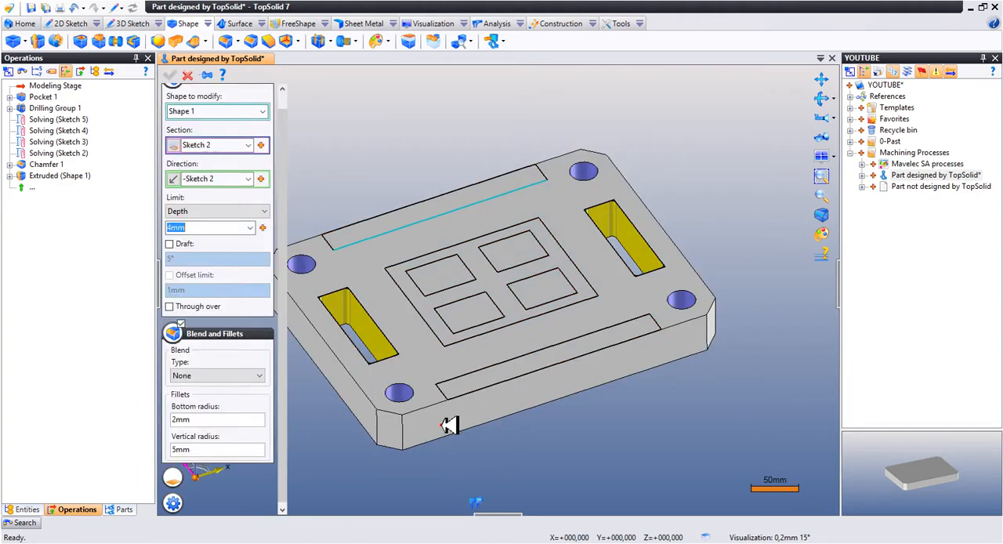
pyautogui.click(205, 227)
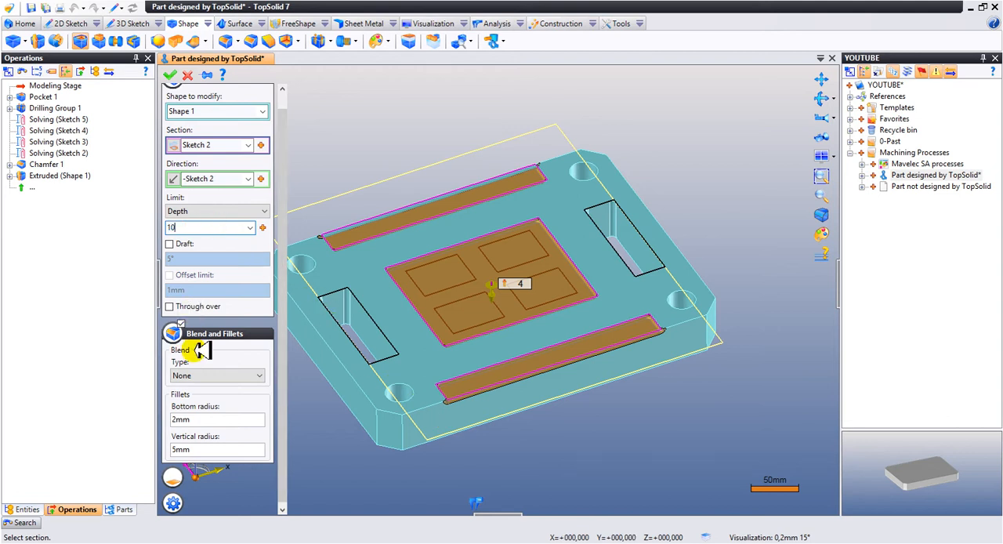
pyautogui.click(201, 424)
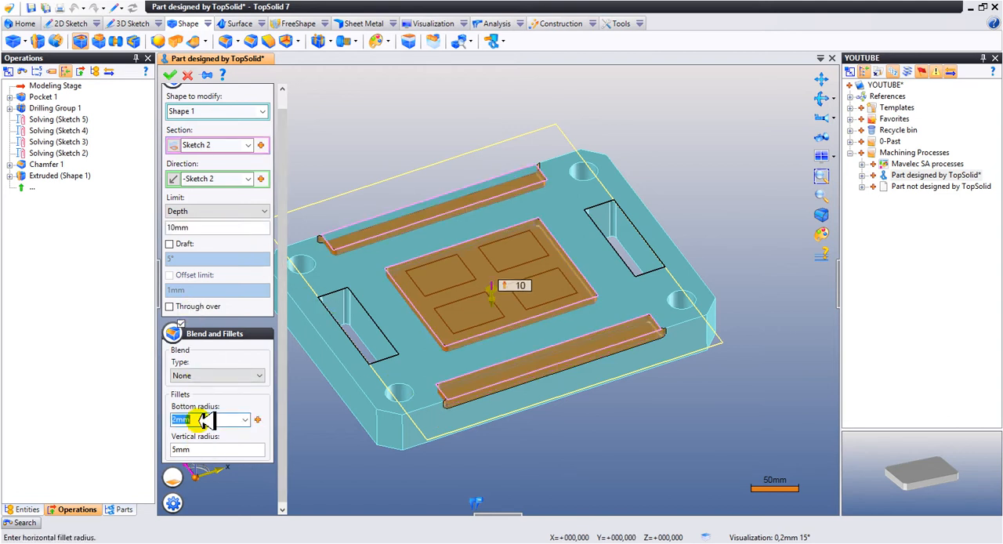
pyautogui.write('0')
pyautogui.press('Return')
pyautogui.write('10')
pyautogui.press('Return')
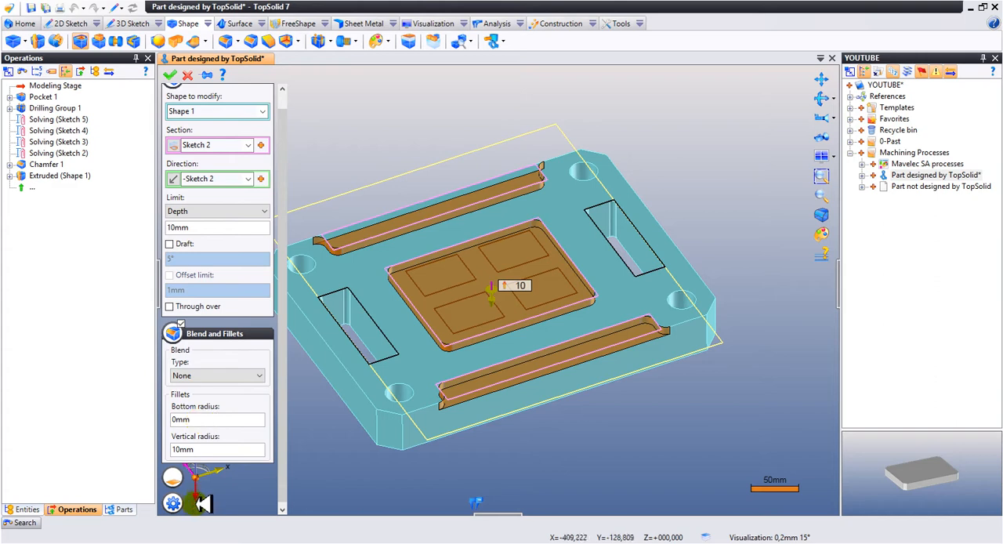
# - Assign the Milling process from the Mavelec SA processes document to the Sketch 2 pocket and create it
pyautogui.click(173, 503)
pyautogui.click(215, 441)
pyautogui.click(235, 454)
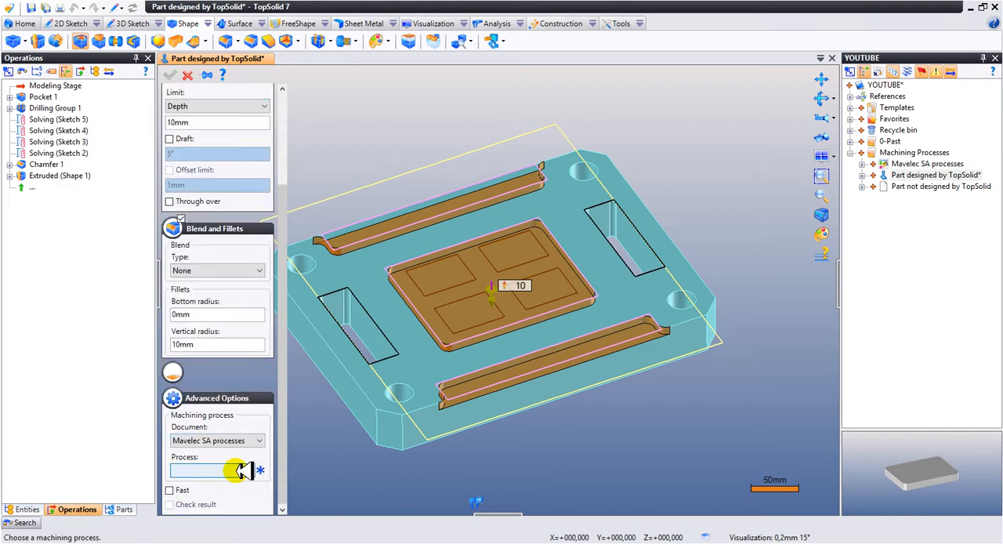
pyautogui.click(243, 471)
pyautogui.click(239, 483)
pyautogui.click(169, 75)
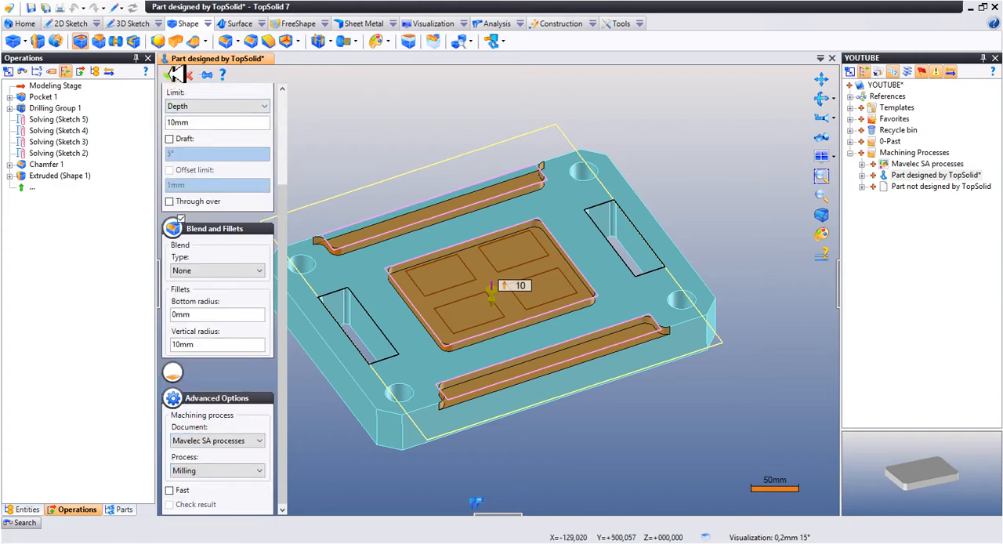
# - Set up a through Pocket from the four central rectangles of Sketch 5 with a 5° draft and a 6 mm vertical radius
pyautogui.rightClick(448, 290)
pyautogui.click(494, 415)
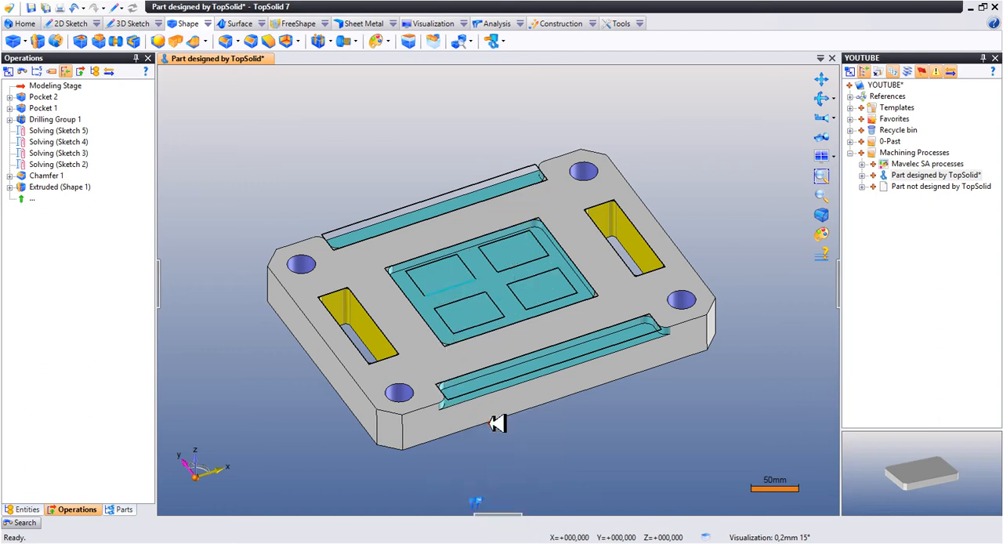
pyautogui.click(200, 211)
pyautogui.click(216, 263)
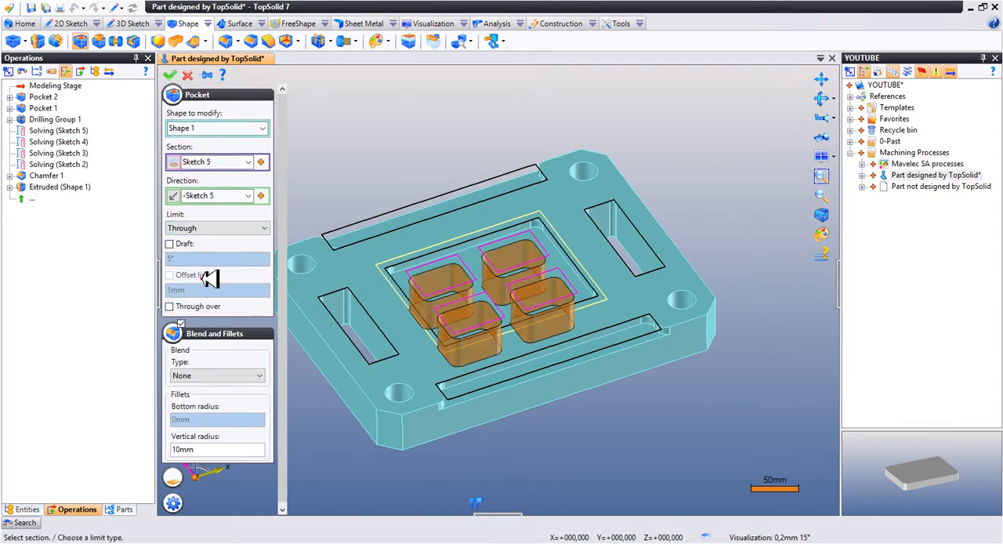
pyautogui.click(194, 244)
pyautogui.click(206, 448)
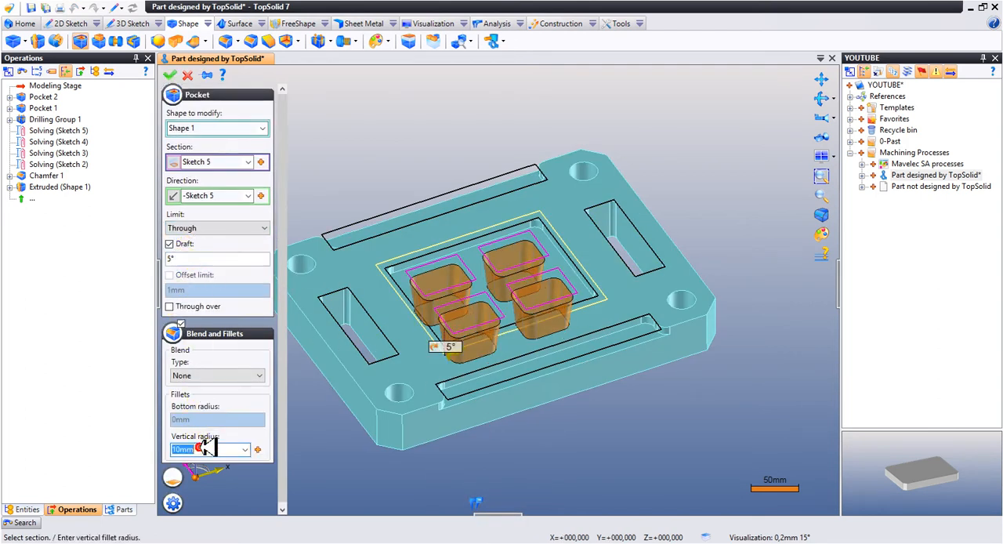
pyautogui.write('6')
pyautogui.press('Return')
# - Assign the EDM process from the Mavelec SA processes document to the Sketch 5 pocket and create it
pyautogui.click(172, 502)
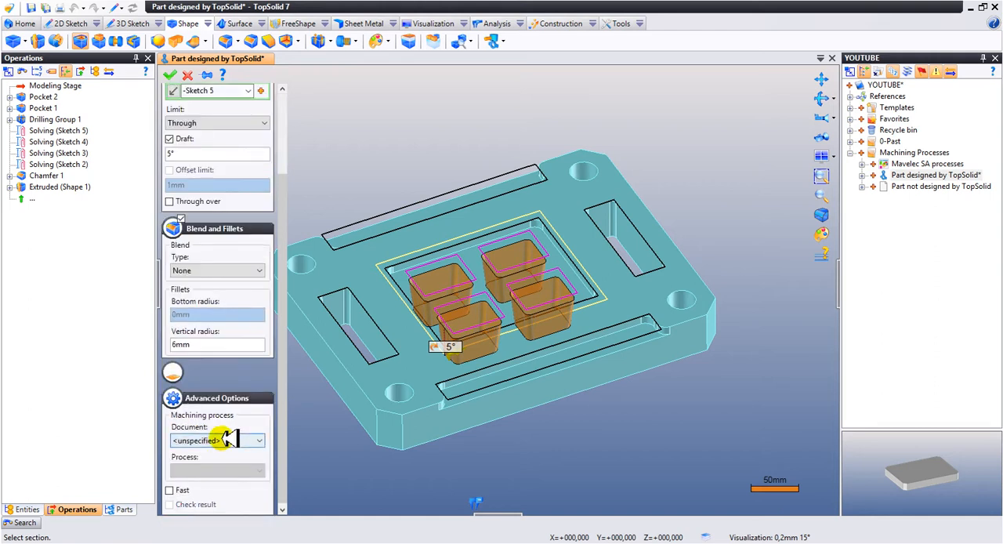
pyautogui.click(230, 439)
pyautogui.click(250, 464)
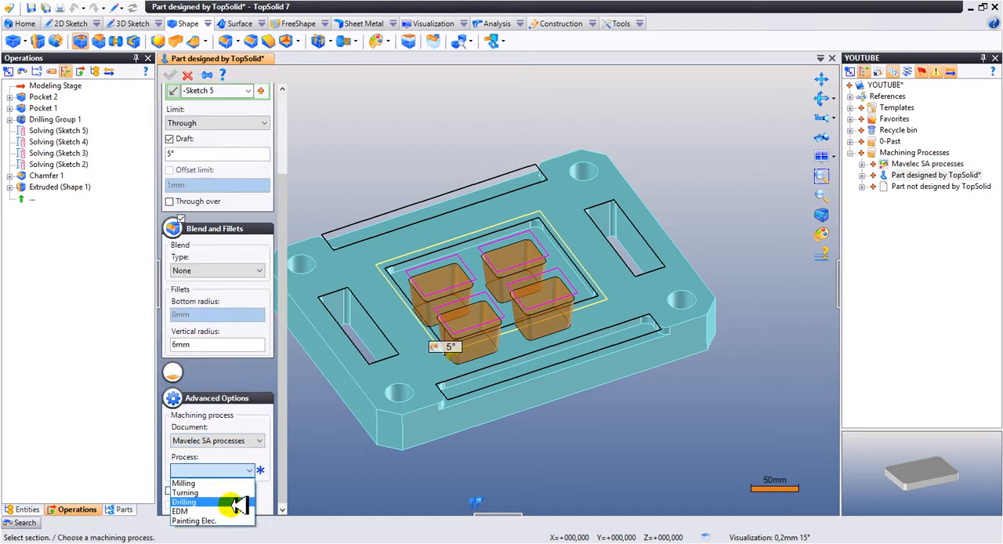
pyautogui.click(235, 509)
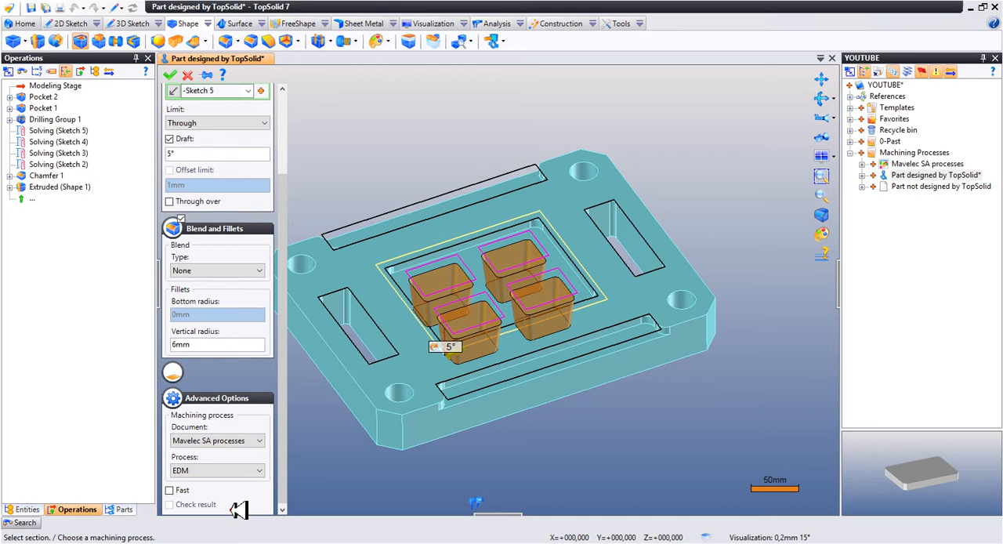
pyautogui.click(172, 74)
# - Hide all the sketches of the plate part
pyautogui.click(27, 509)
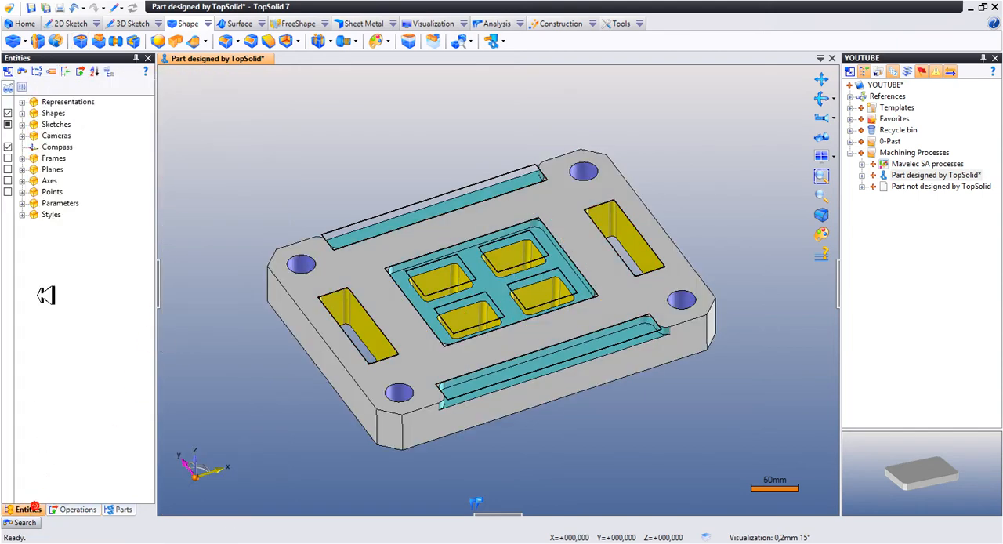
pyautogui.click(9, 123)
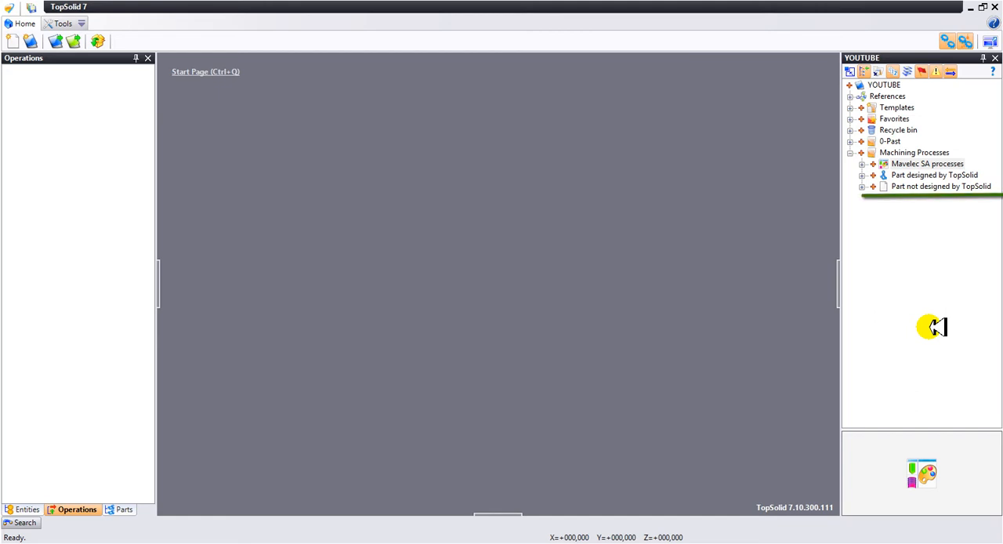
# - Convert the Part not designed by TopSolid STEP document into a Part document with the default import options
pyautogui.rightClick(913, 188)
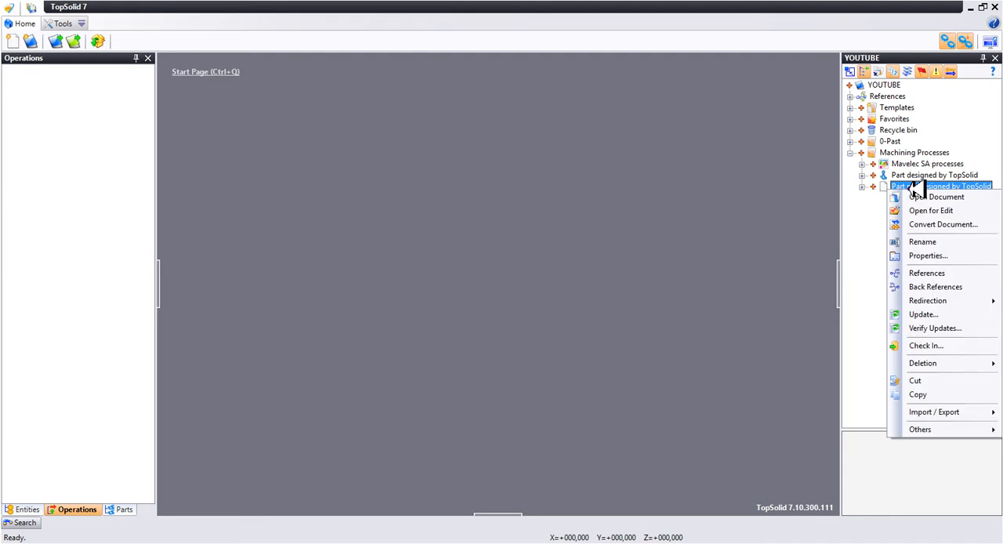
pyautogui.click(954, 226)
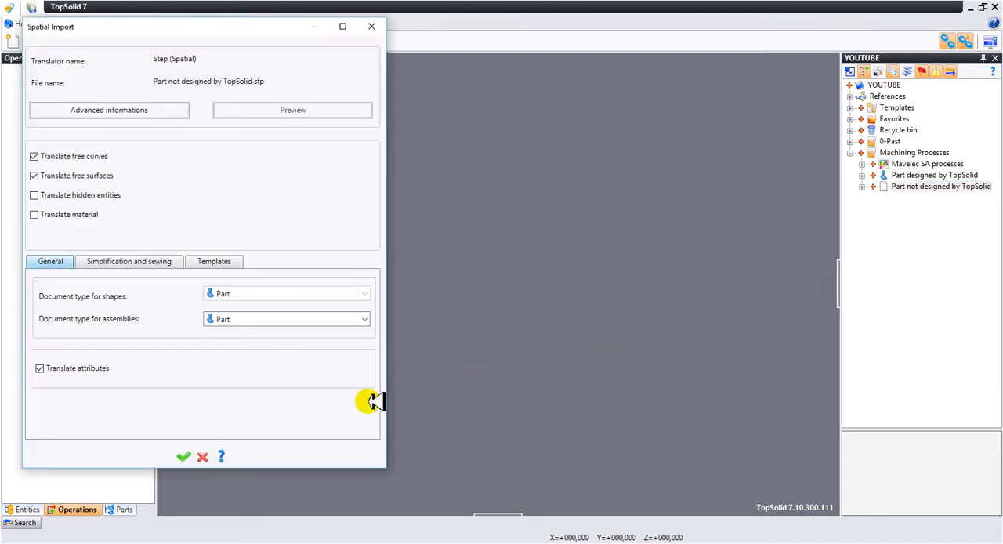
pyautogui.click(186, 454)
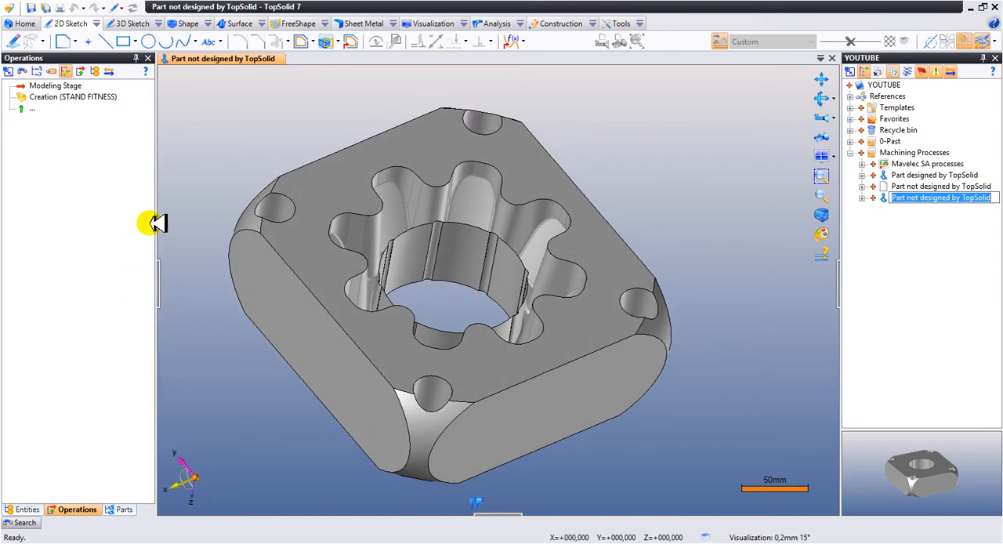
# - Start a Machining Process operation on the imported part and select its four rounded corner faces
pyautogui.click(209, 22)
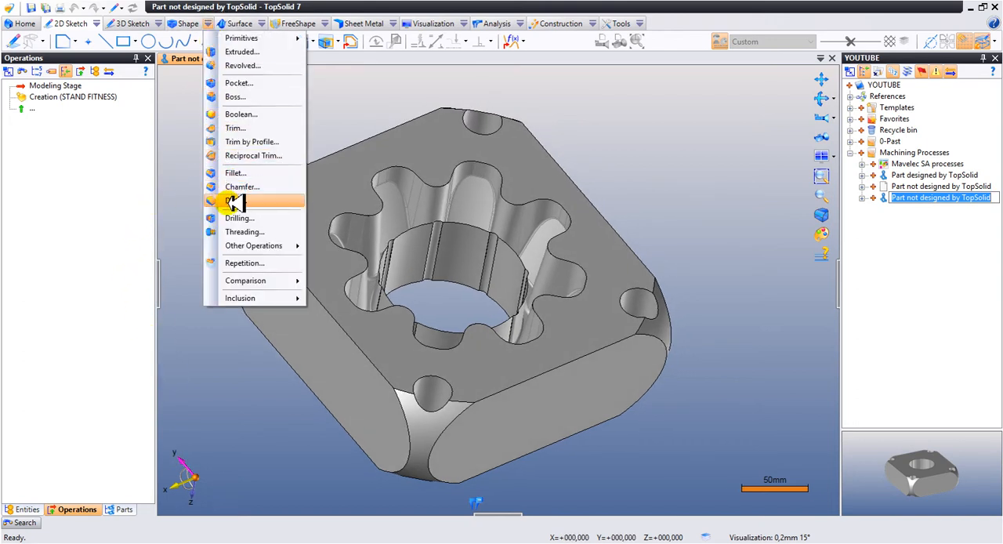
pyautogui.moveTo(245, 248)
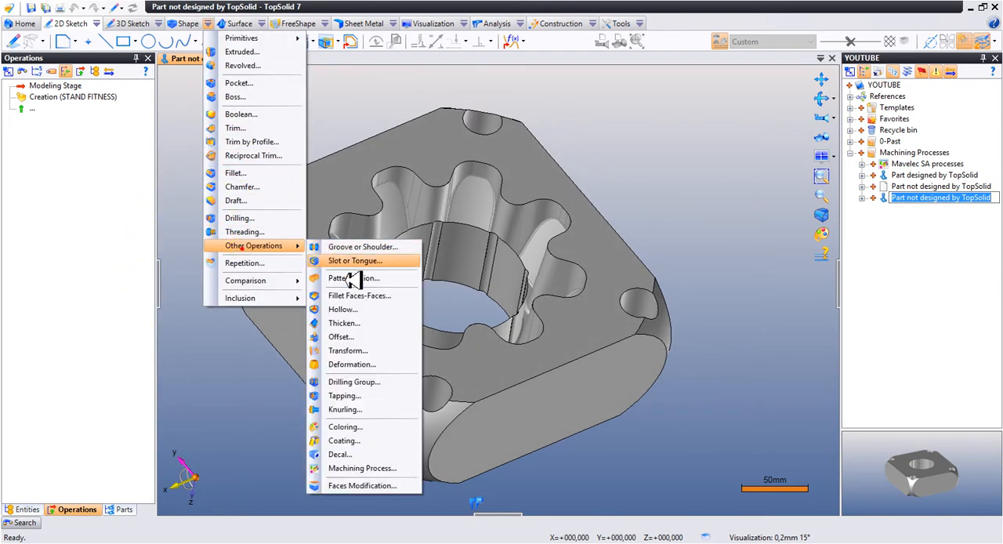
pyautogui.click(413, 467)
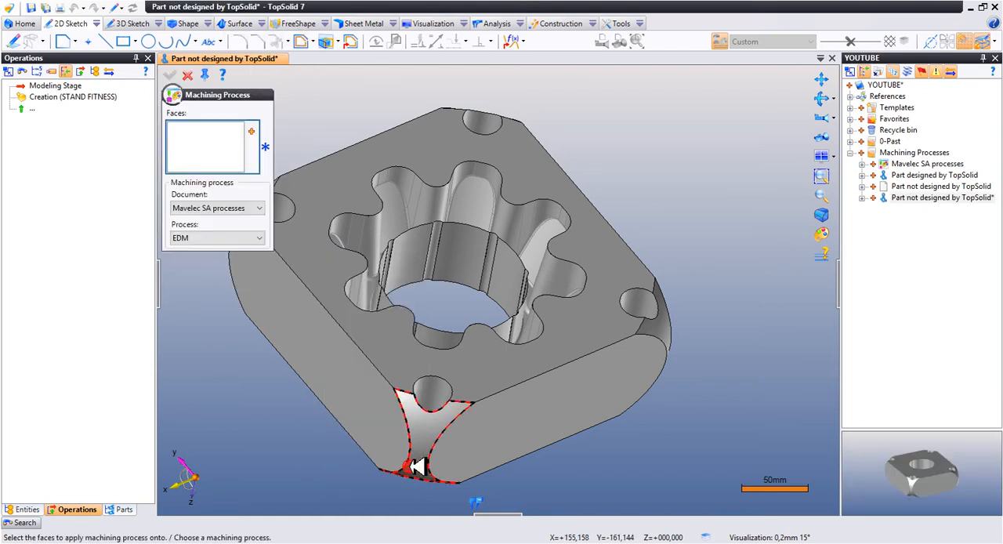
pyautogui.click(411, 406)
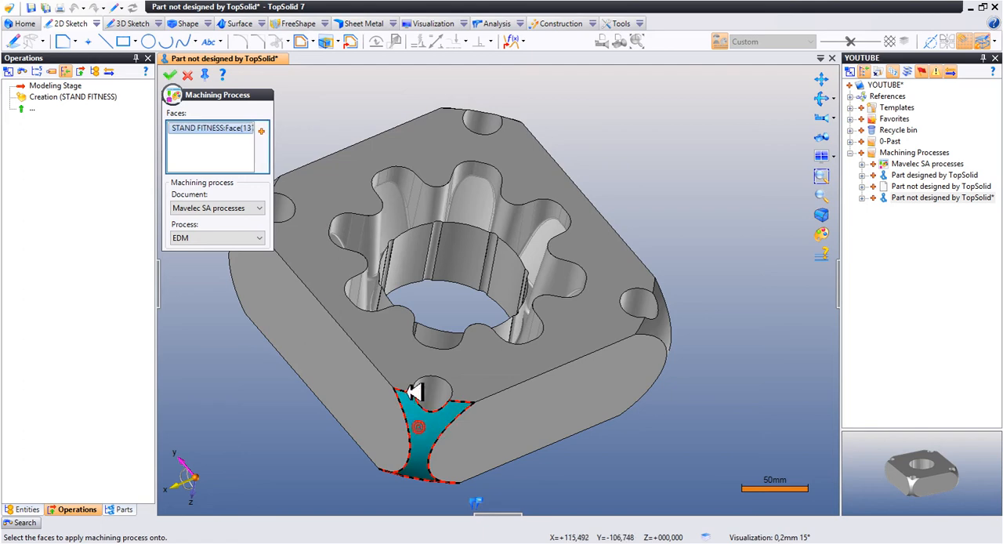
pyautogui.moveTo(410, 403); pyautogui.dragTo(353, 286, button='middle')
pyautogui.click(308, 226)
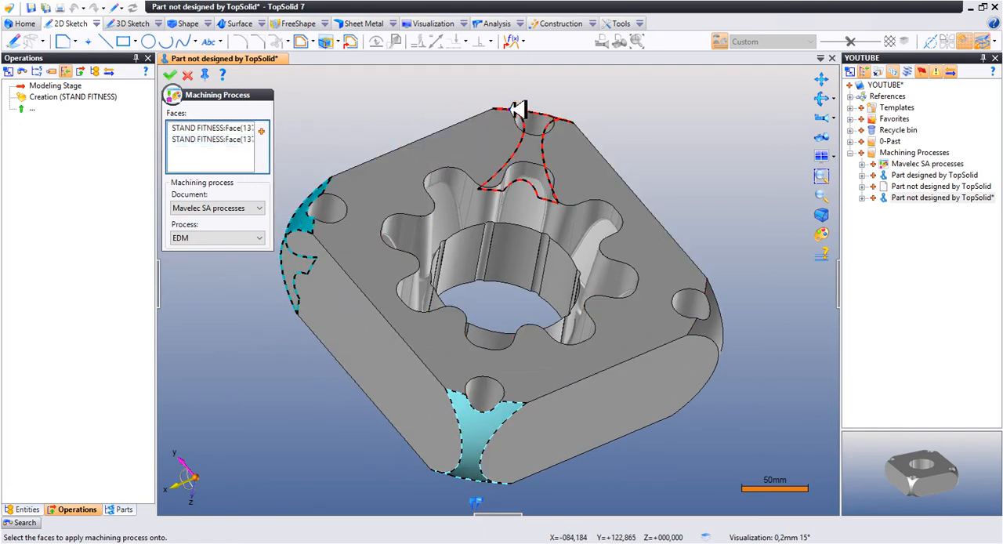
pyautogui.click(519, 112)
pyautogui.click(709, 321)
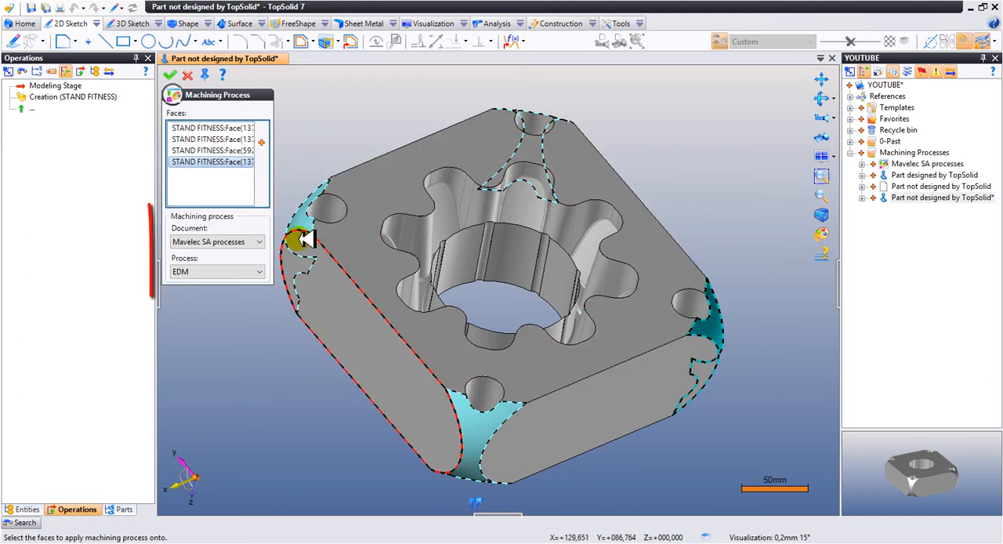
# - Assign the Turning process from the Mavelec SA processes document to the selected corner faces and apply it
pyautogui.click(213, 270)
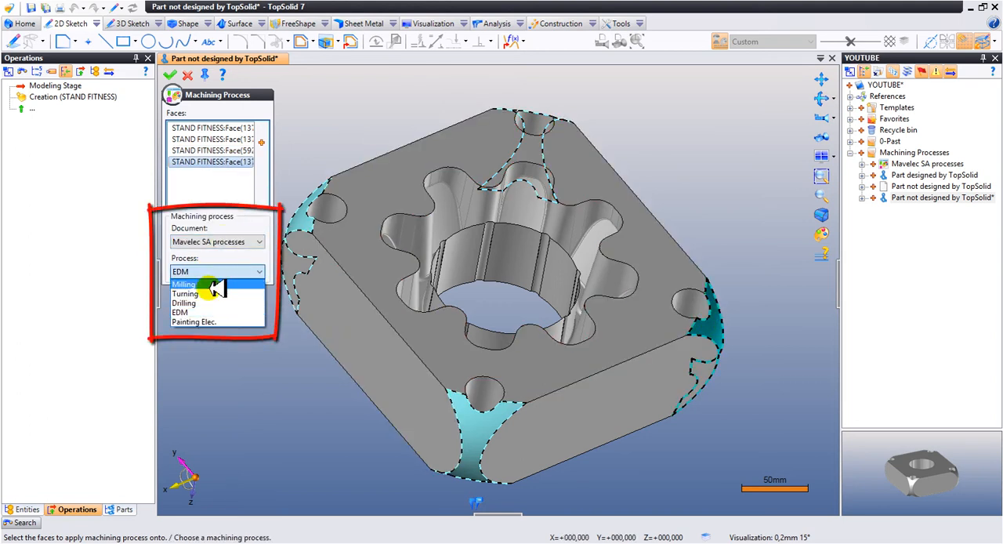
pyautogui.click(217, 294)
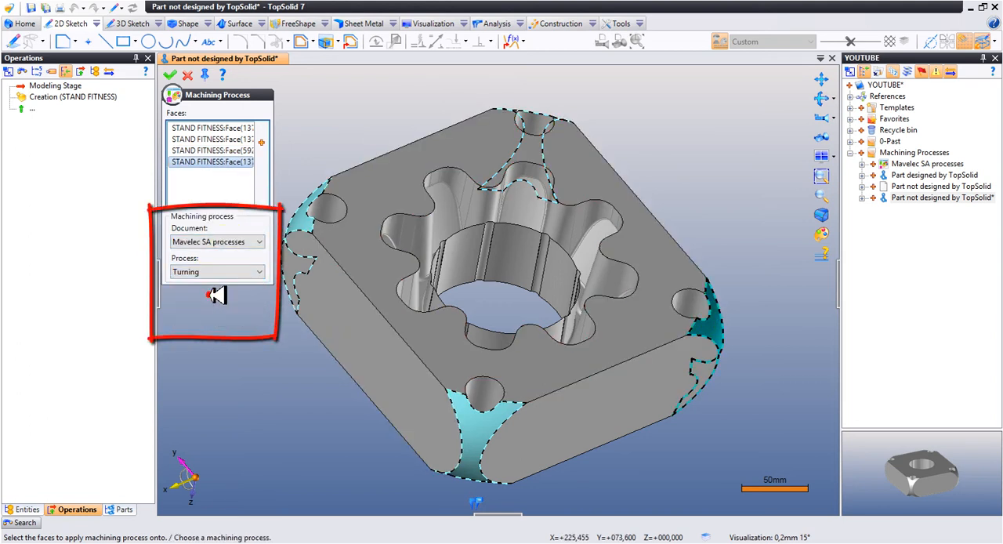
pyautogui.click(170, 74)
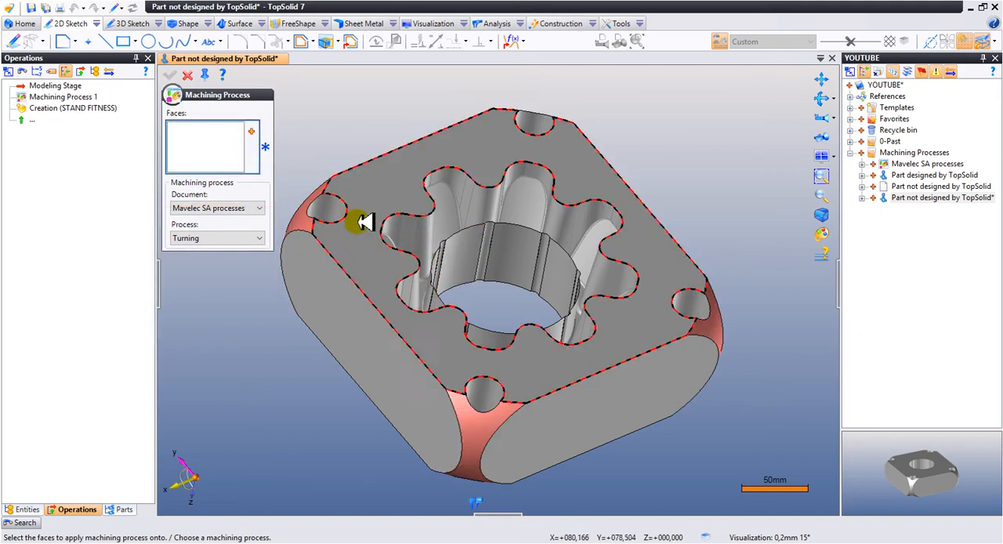
# - Assign the Drilling process from the Mavelec SA processes document to the four corner hole faces and apply it
pyautogui.click(332, 208)
pyautogui.click(535, 120)
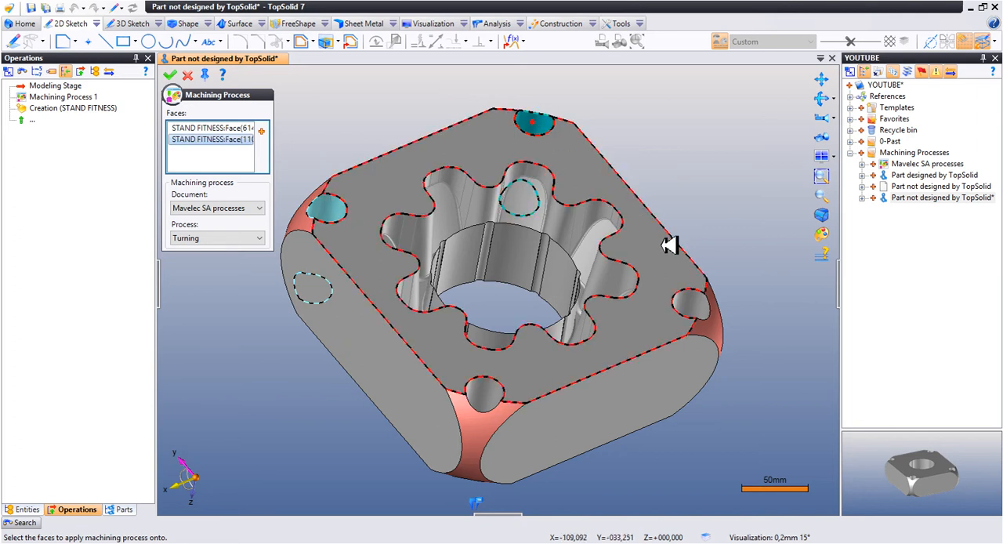
pyautogui.click(693, 296)
pyautogui.click(486, 389)
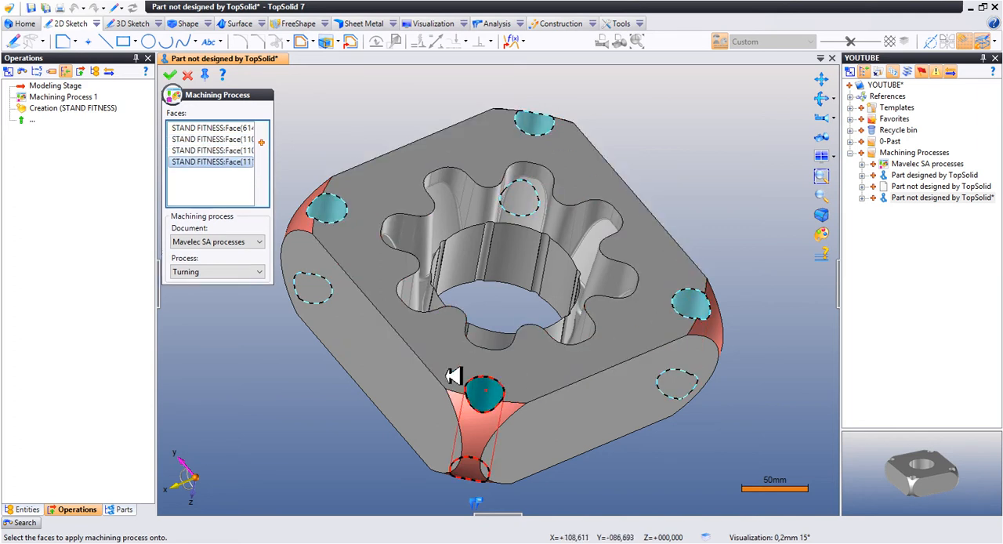
pyautogui.click(226, 271)
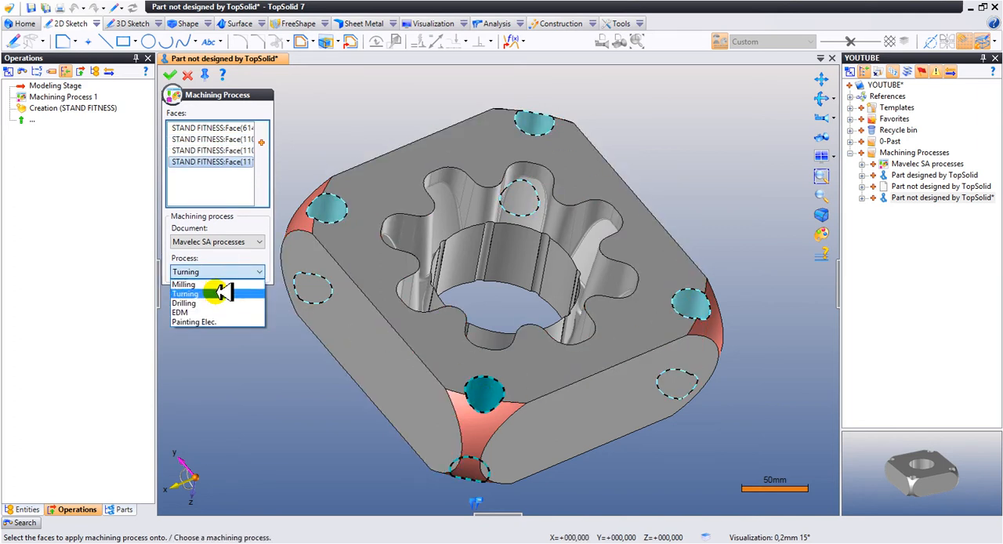
pyautogui.click(224, 303)
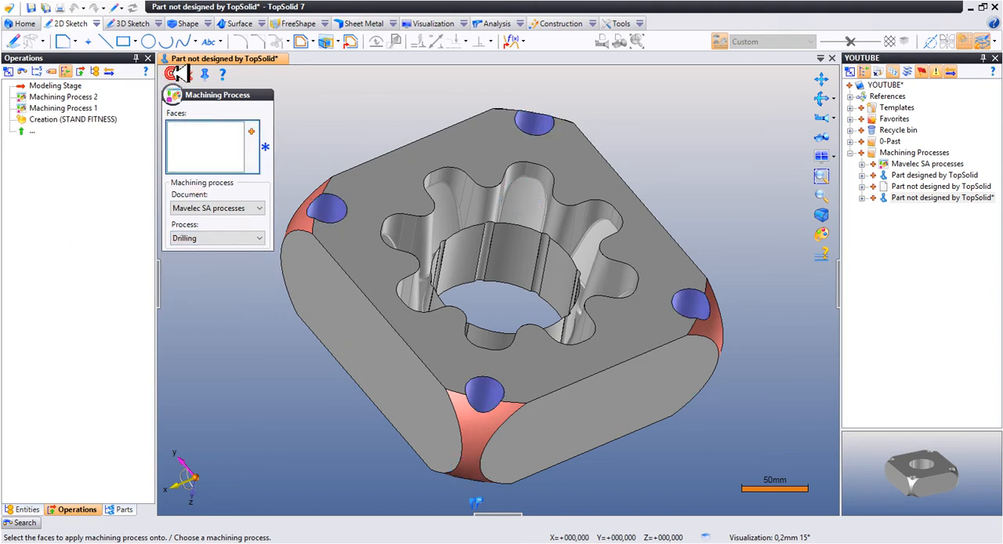
# - Assign the Milling process from the Mavelec SA processes document to the eight wide faces of the central bore and apply it
pyautogui.click(472, 255)
pyautogui.click(521, 263)
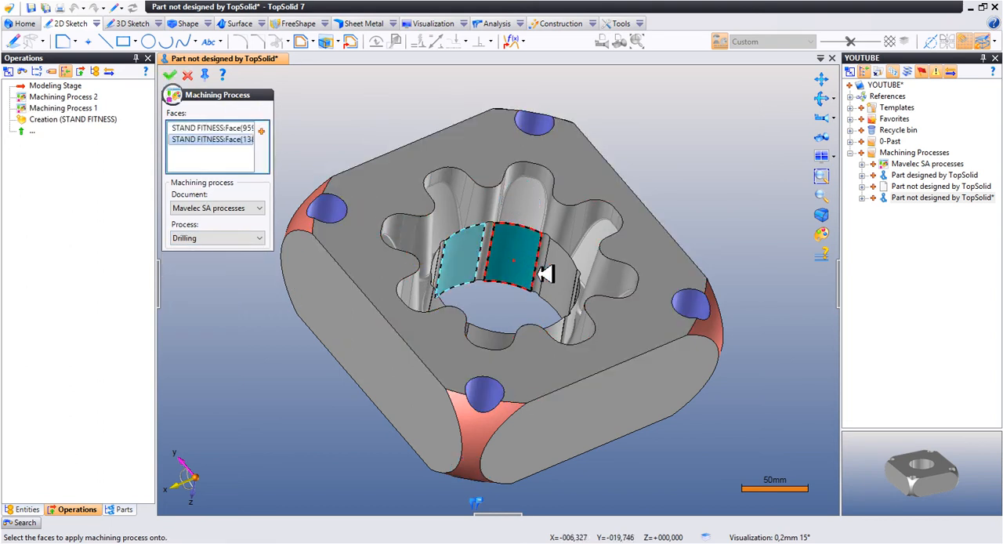
pyautogui.click(566, 280)
pyautogui.moveTo(566, 280); pyautogui.dragTo(508, 255, button='middle')
pyautogui.click(512, 226)
pyautogui.click(521, 218)
pyautogui.click(430, 233)
pyautogui.click(462, 225)
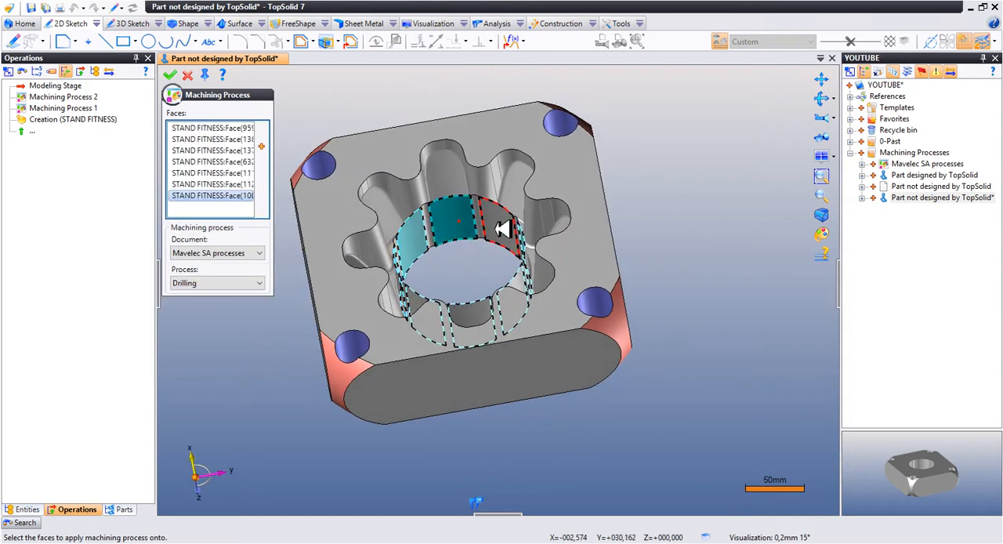
pyautogui.click(501, 227)
pyautogui.click(235, 283)
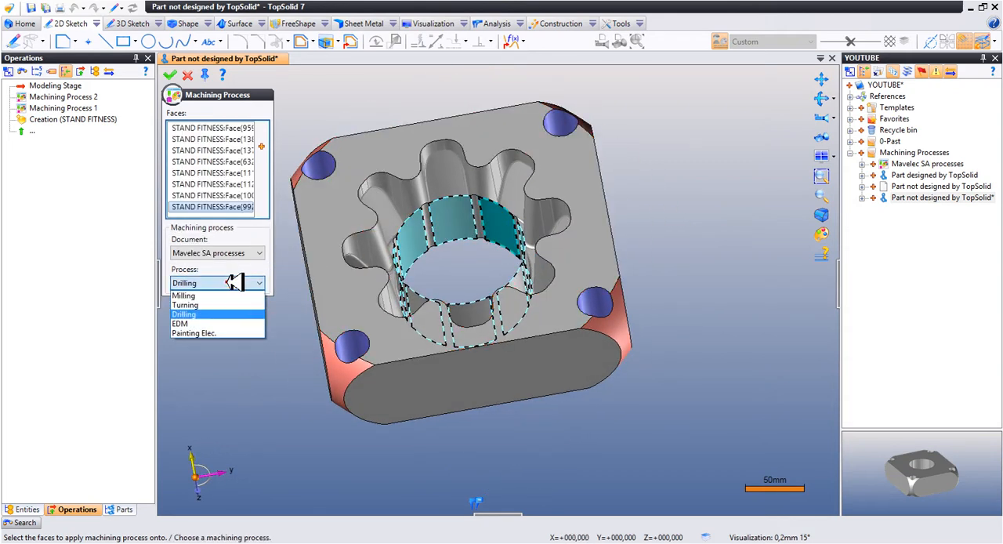
pyautogui.click(225, 294)
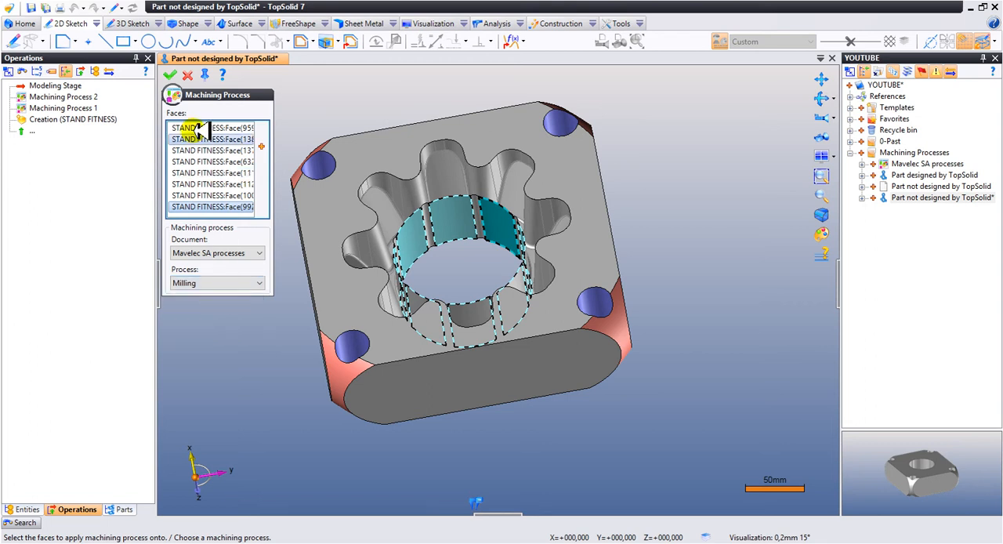
pyautogui.click(173, 74)
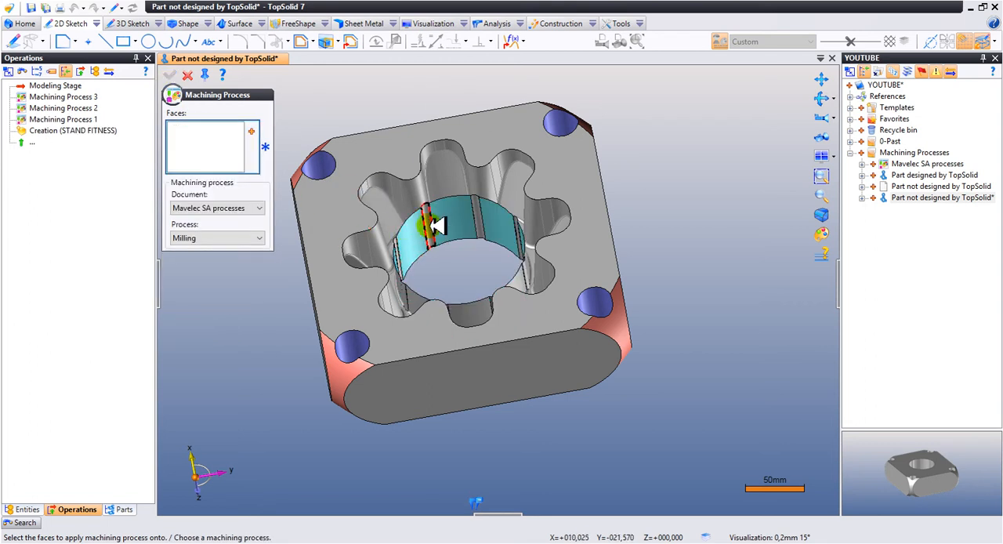
# - Select the eight narrow groove faces between the wide faces of the central bore for another machining process
pyautogui.click(435, 222)
pyautogui.click(484, 217)
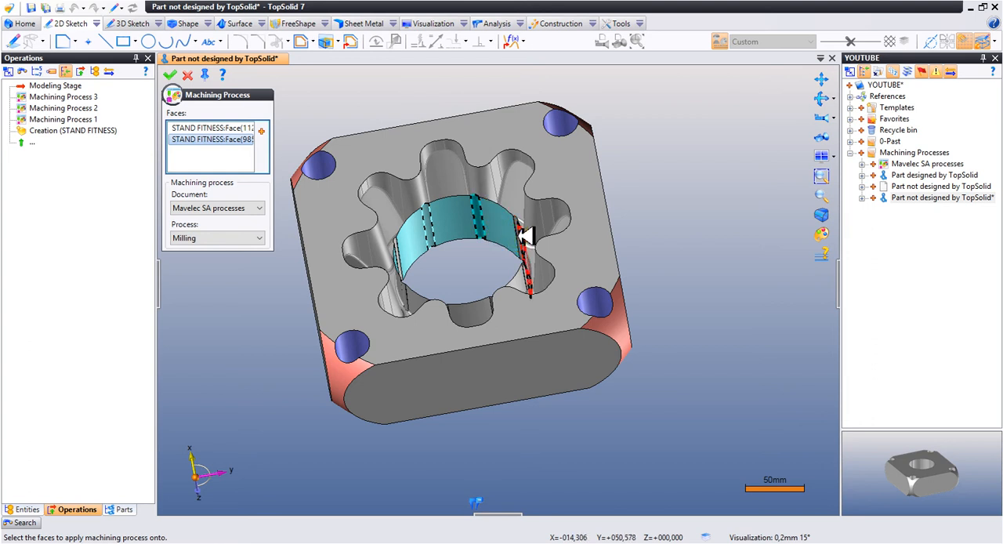
pyautogui.click(525, 234)
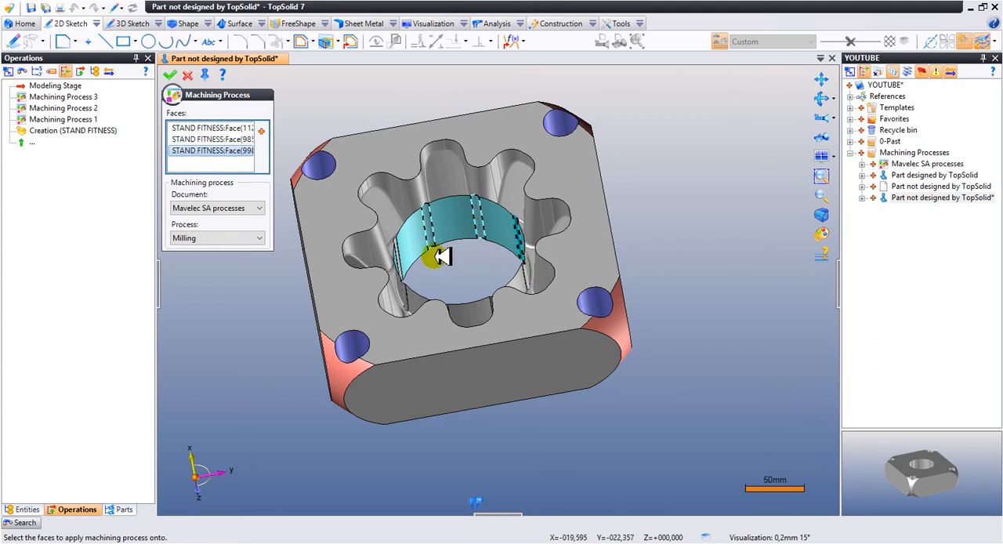
pyautogui.press('Left')
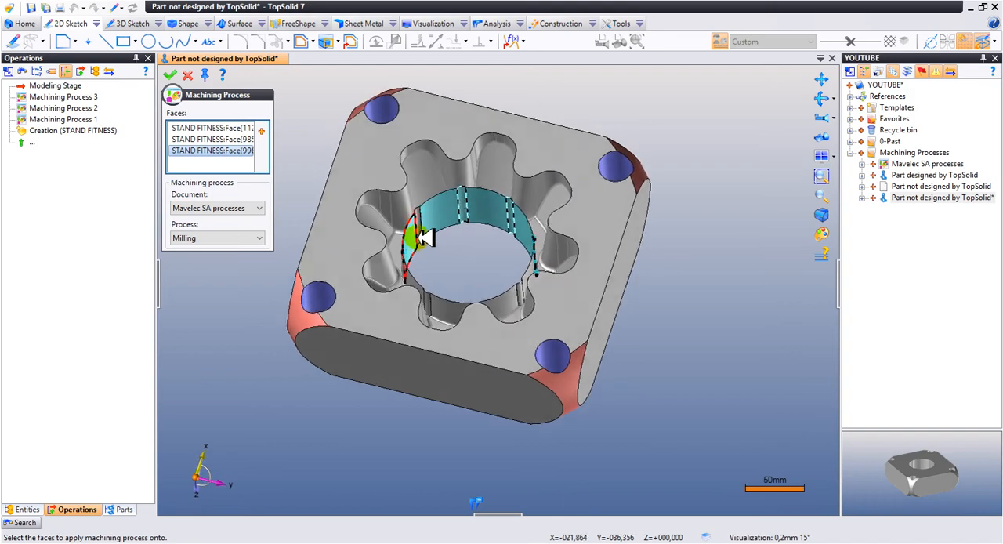
pyautogui.press('Left')
pyautogui.click(427, 227)
pyautogui.press('Left')
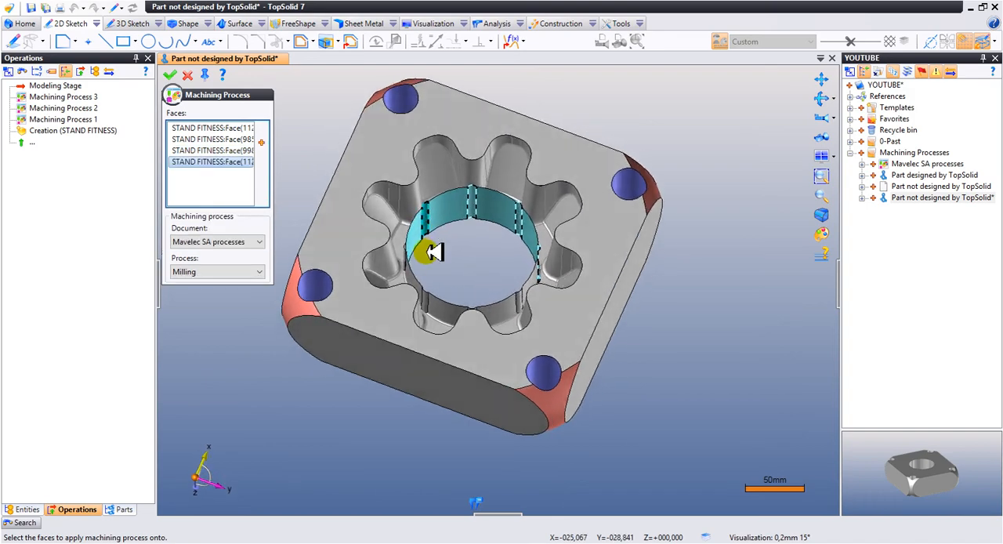
pyautogui.press('Left')
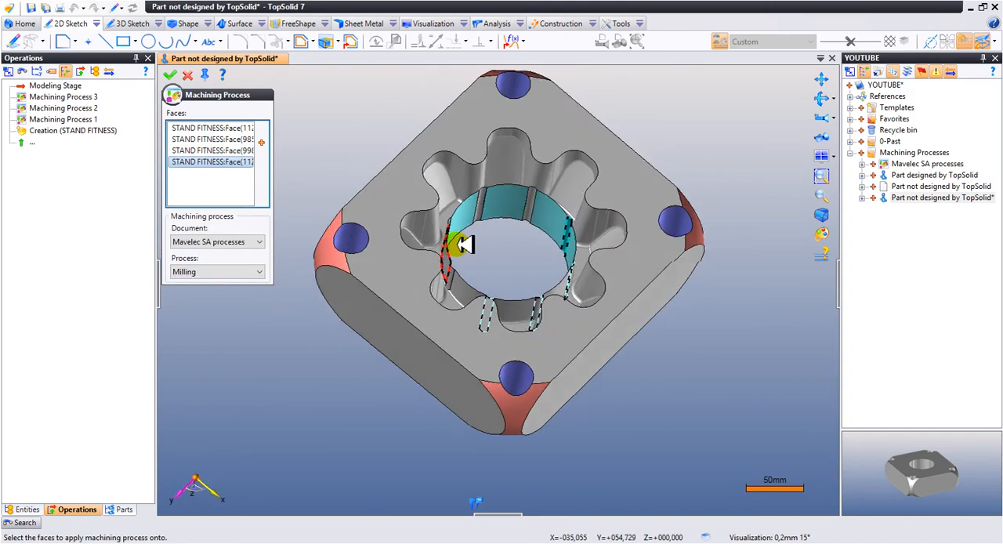
pyautogui.click(543, 203)
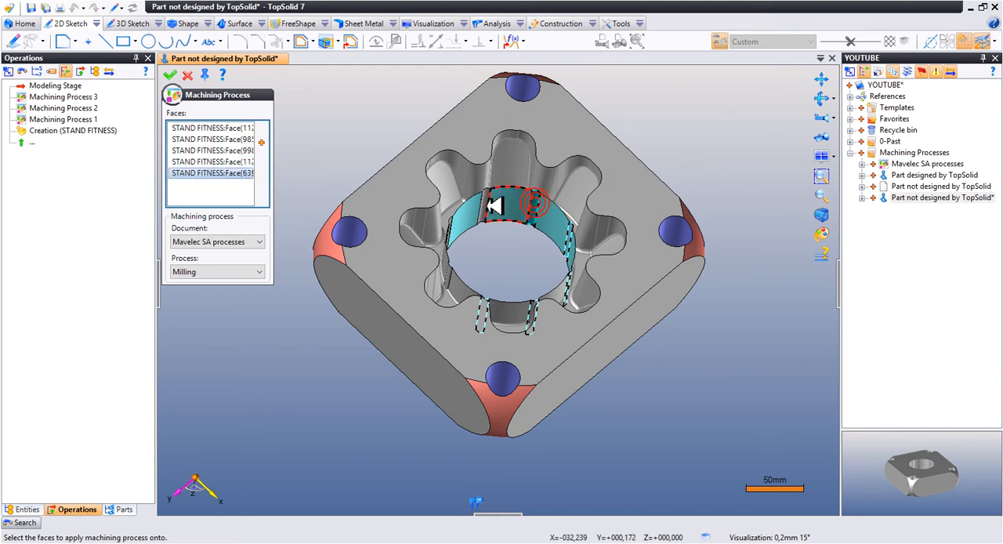
pyautogui.click(547, 199)
pyautogui.press('Left')
pyautogui.press('Left')
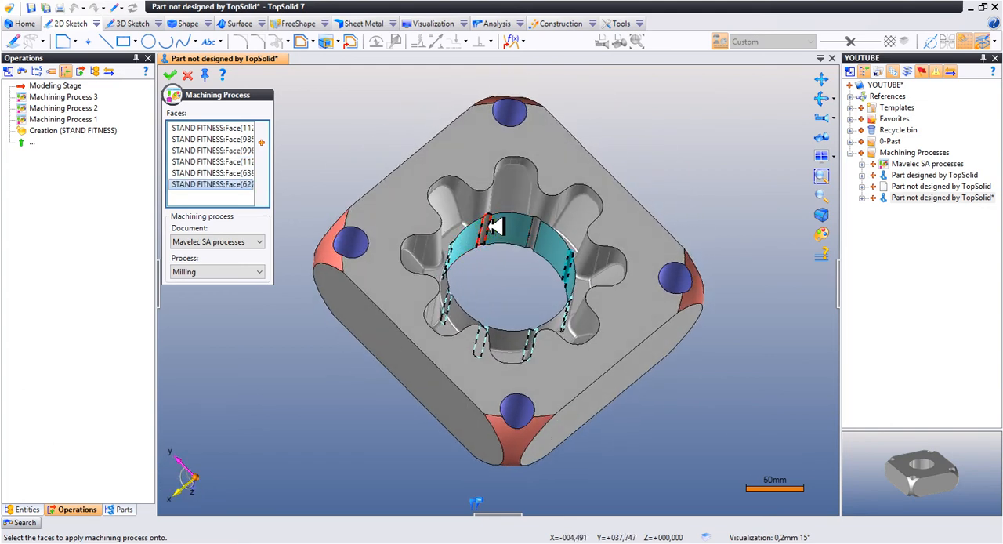
pyautogui.click(490, 226)
pyautogui.click(533, 239)
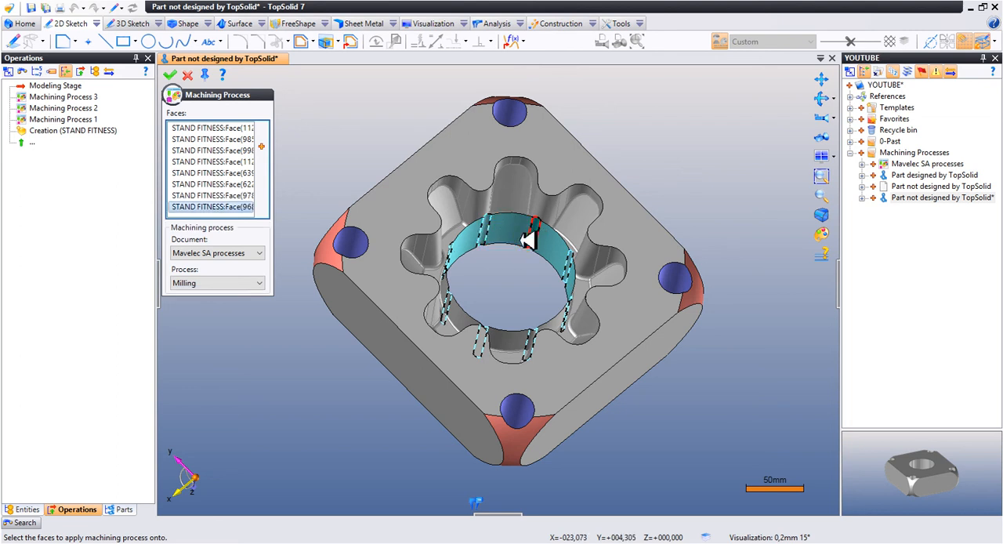
# - Assign the EDM process to the selected groove faces, apply it and end the Machining Process operation
pyautogui.click(252, 283)
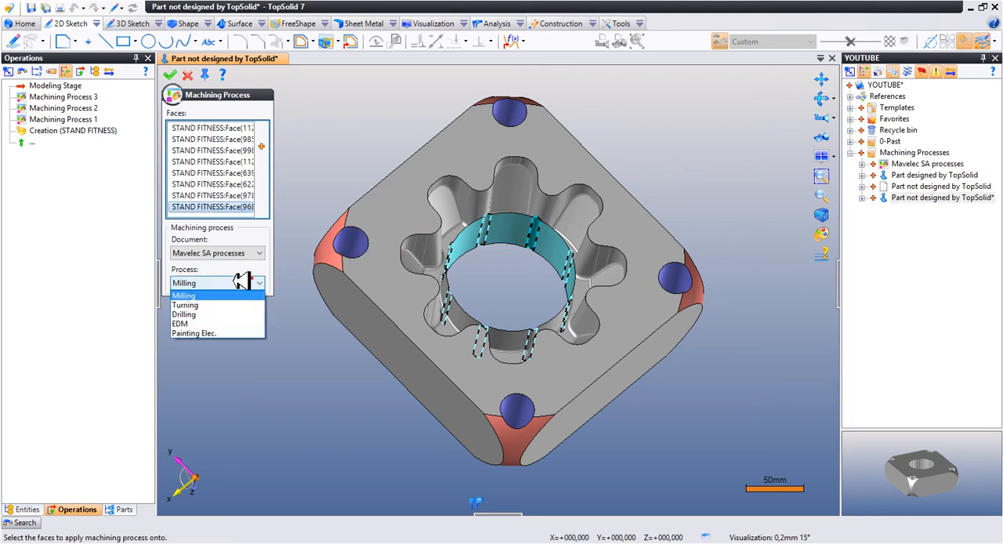
pyautogui.click(235, 323)
pyautogui.click(173, 93)
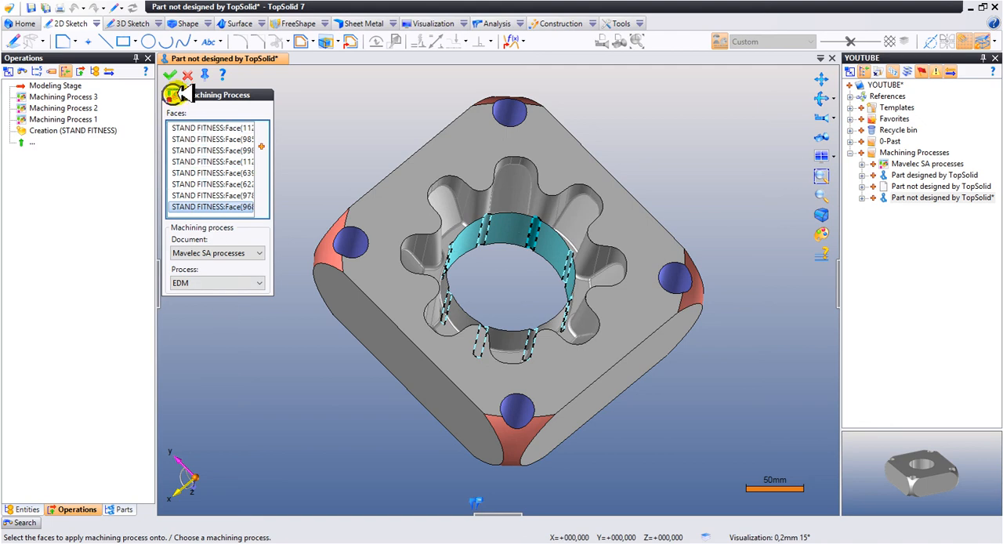
pyautogui.click(173, 73)
pyautogui.click(194, 75)
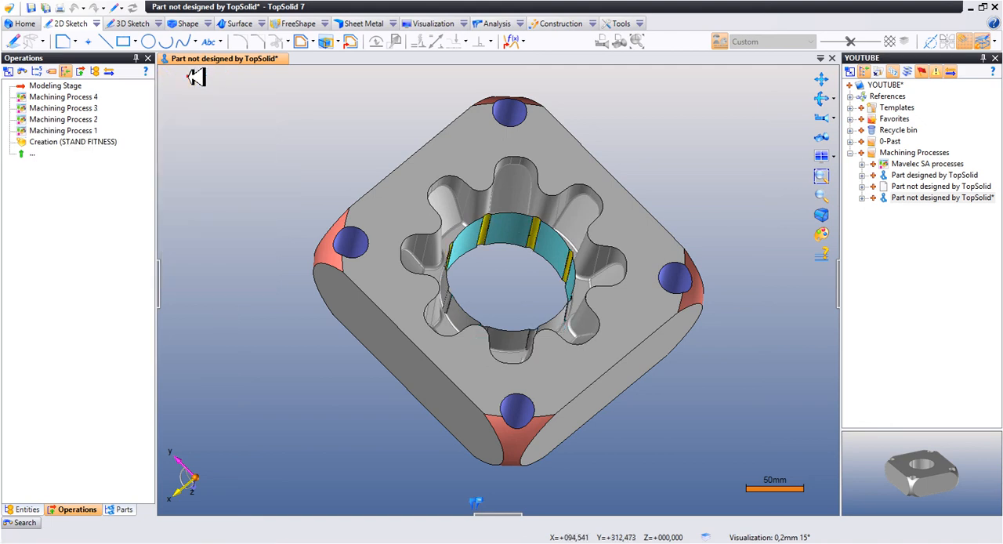